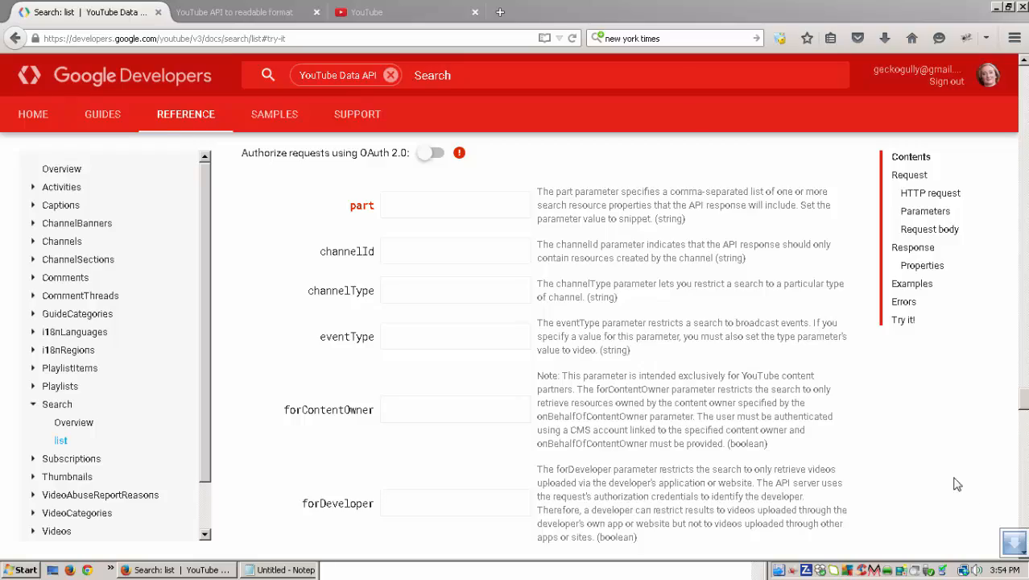
Step: Authorize the Search: list "Try it!" requests with OAuth 2.0, keeping the preselected scopes and allowing access for the Online Marketing Courses account
{"action": "left_click_drag", "start_coordinate": [1023, 408], "coordinate": [1023, 76]}
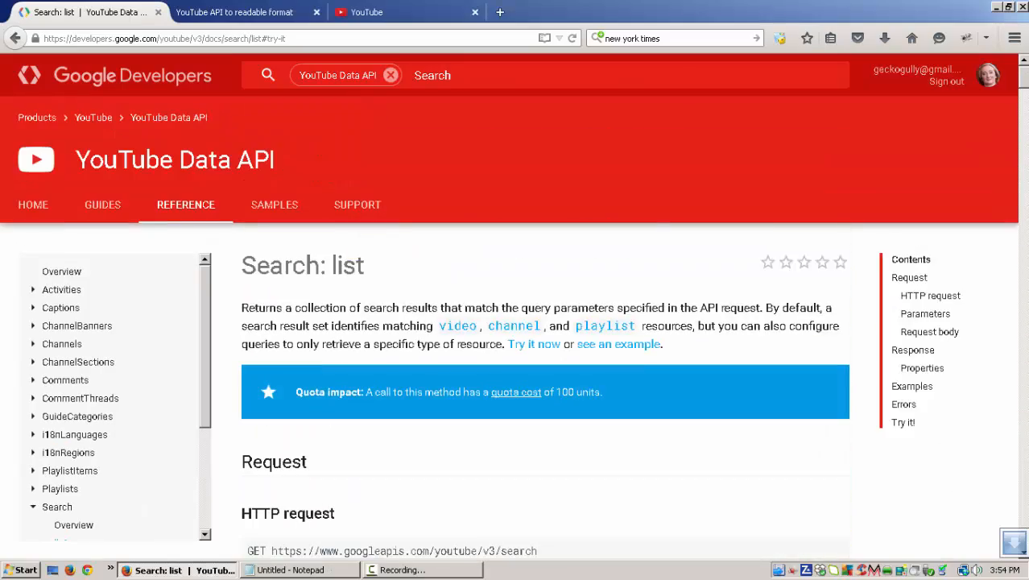
{"action": "left_click", "coordinate": [538, 351]}
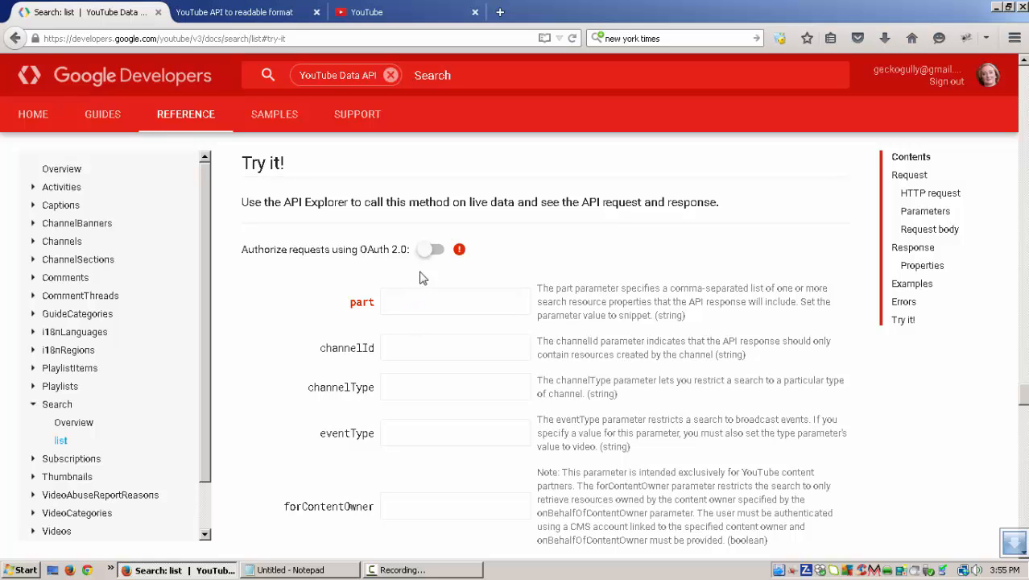
{"action": "left_click", "coordinate": [432, 249]}
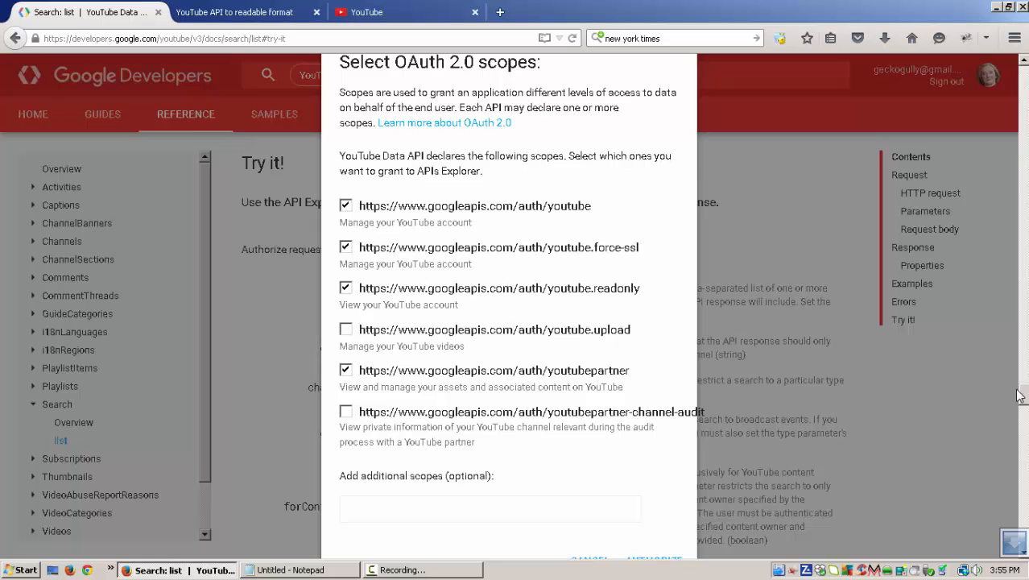
{"action": "scroll", "coordinate": [1023, 400], "scroll_direction": "down", "scroll_amount": 2}
{"action": "scroll", "coordinate": [1023, 400], "scroll_direction": "up", "scroll_amount": 1}
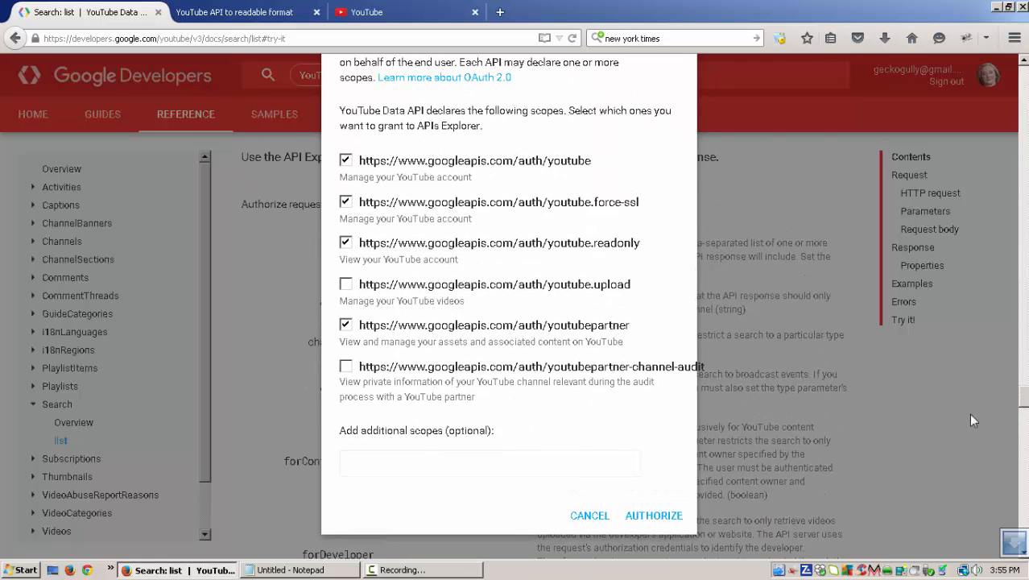
{"action": "left_click", "coordinate": [668, 514]}
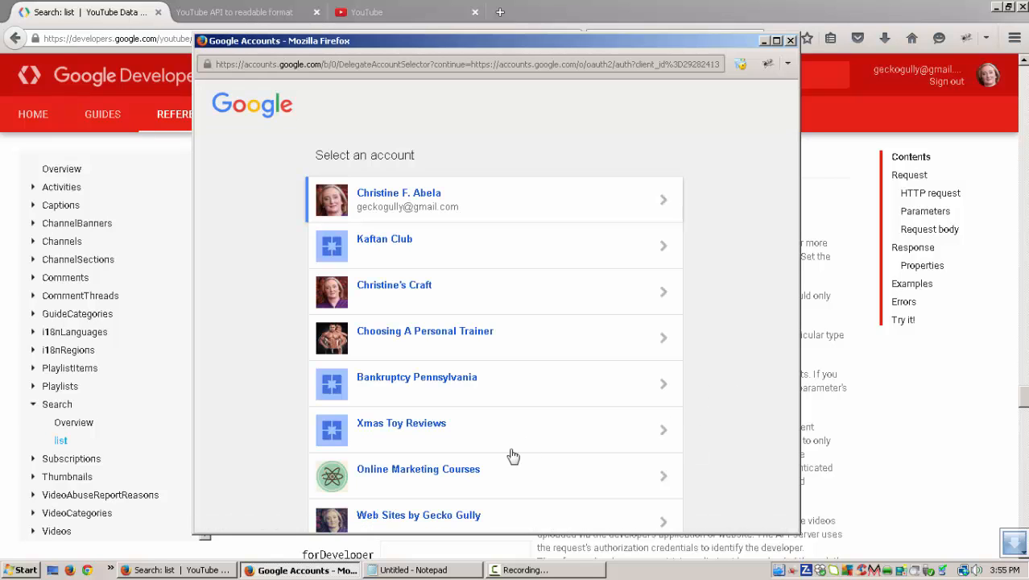
{"action": "left_click", "coordinate": [434, 478]}
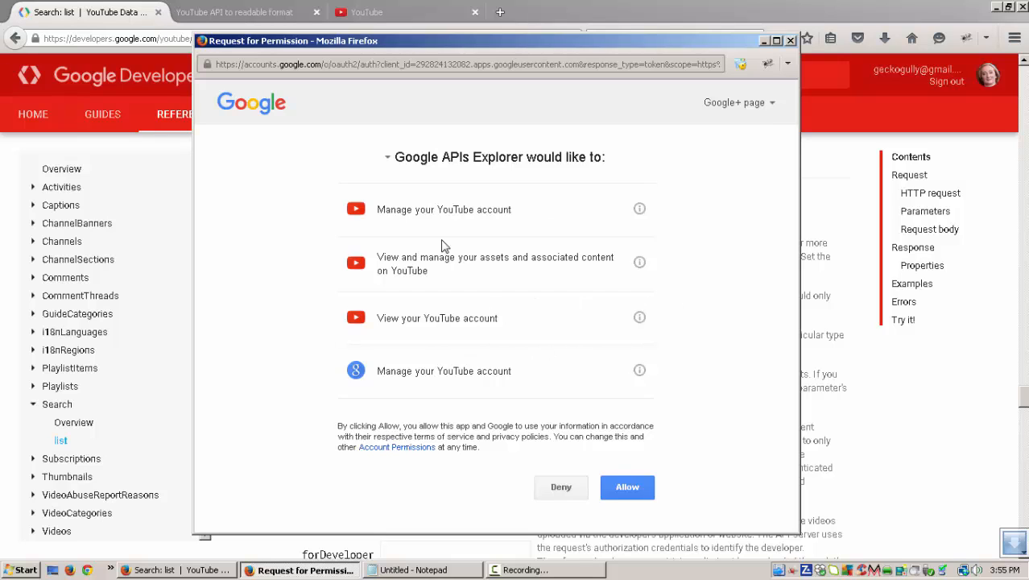
{"action": "left_click", "coordinate": [633, 489]}
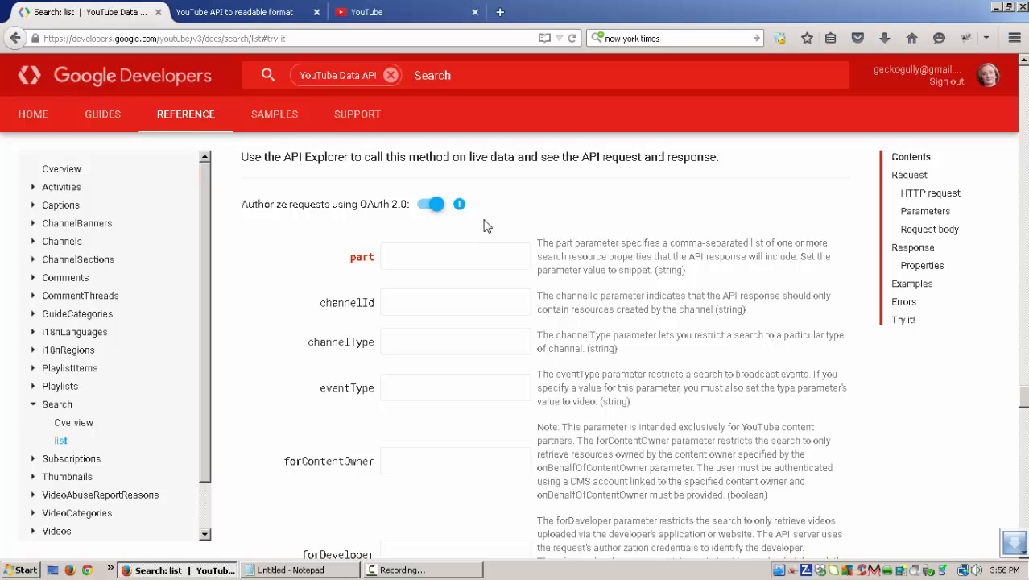
Step: Set the part parameter of the API request to snippet
{"action": "left_click", "coordinate": [419, 256]}
{"action": "type", "text": "snipp"}
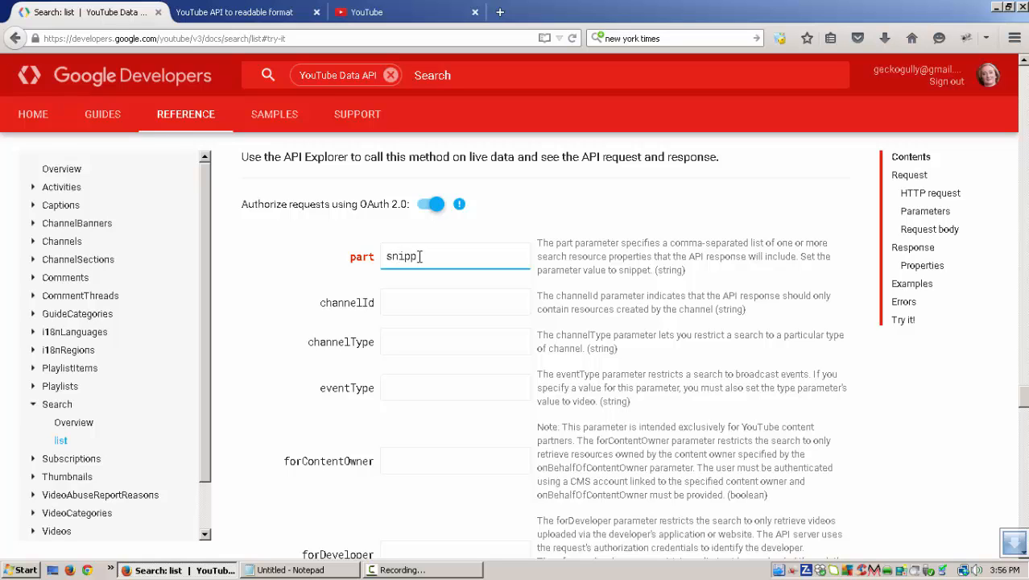
{"action": "type", "text": "et"}
Step: Copy the My Channel link address from the YouTube home page and paste it into the empty Notepad document
{"action": "left_click", "coordinate": [404, 300]}
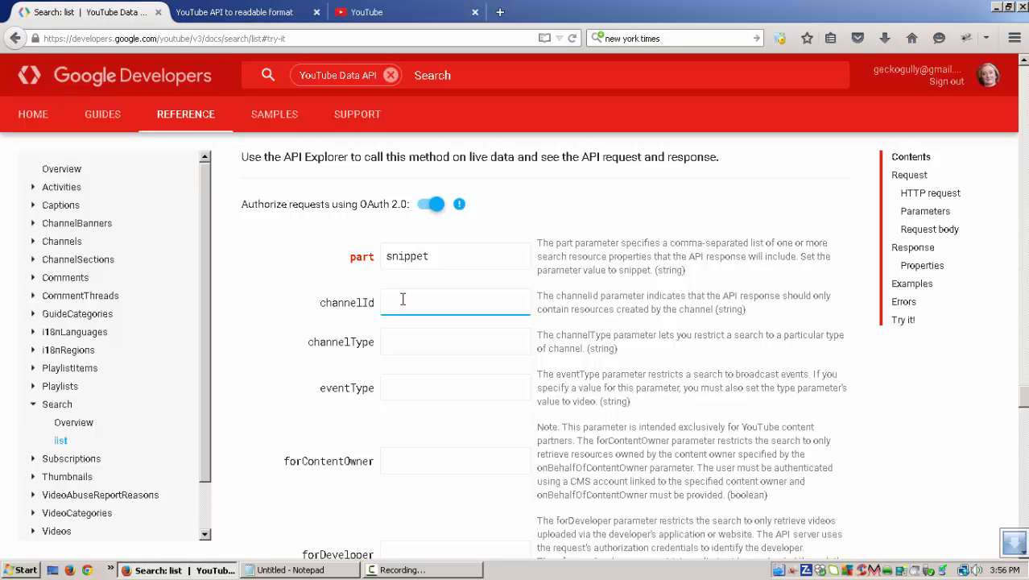
{"action": "left_click", "coordinate": [385, 15]}
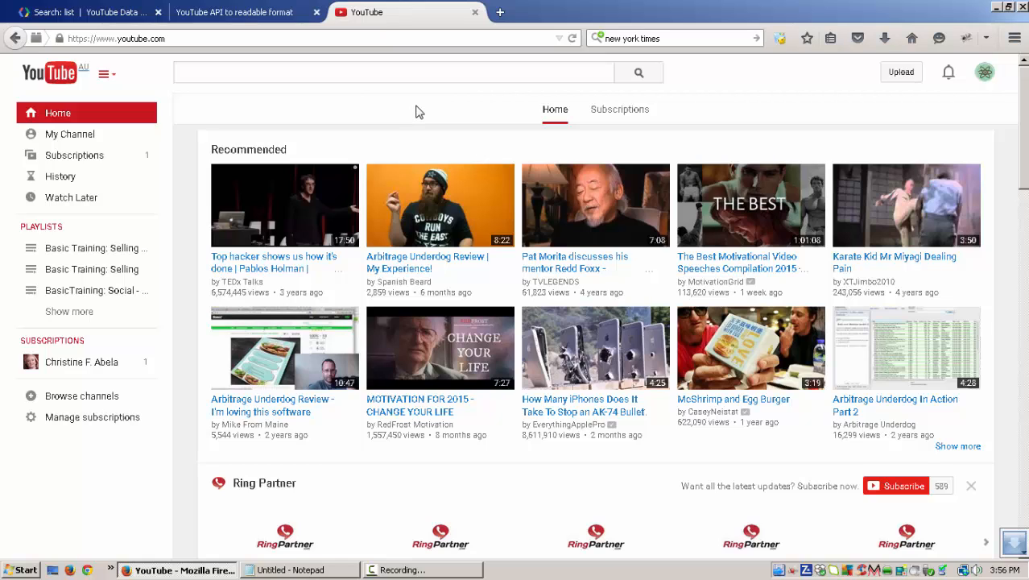
{"action": "right_click", "coordinate": [83, 139]}
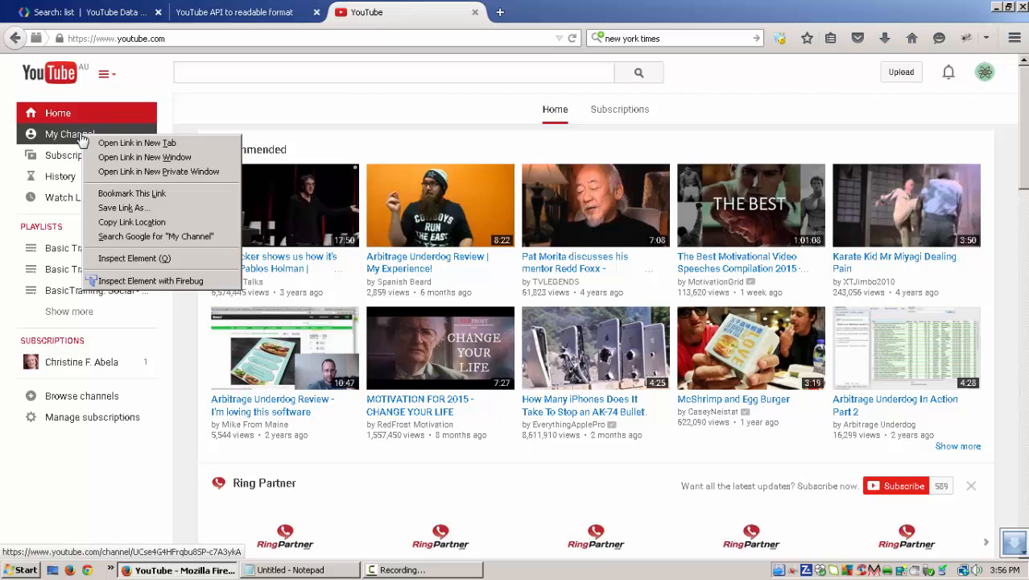
{"action": "left_click", "coordinate": [132, 222]}
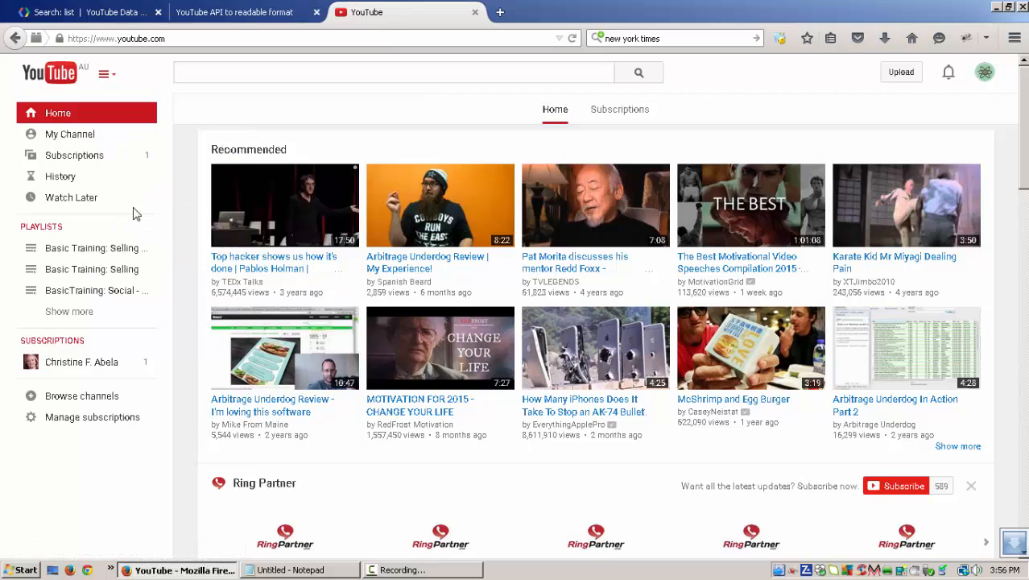
{"action": "left_click", "coordinate": [272, 569]}
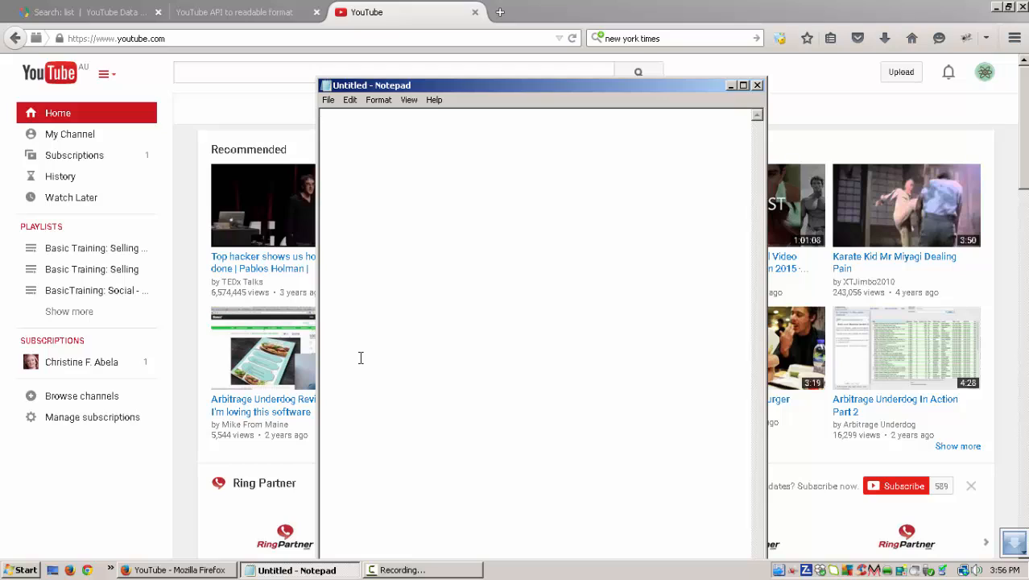
{"action": "type", "text": "https://www.youtube.com/channel/UCse4G4HFrqbu8SP-c7A3ykA"}
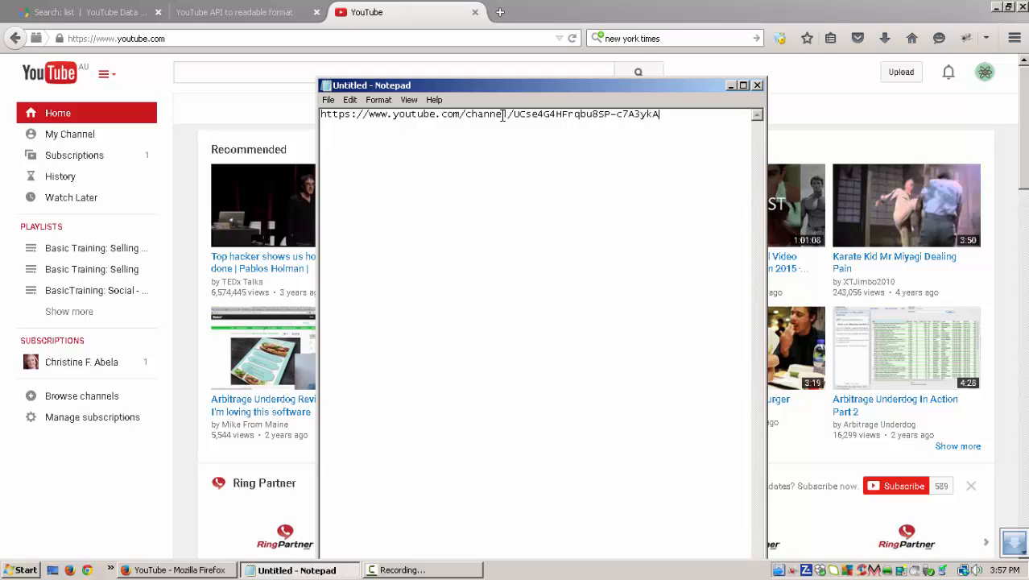
Step: Copy the channel ID that follows "channel/" in the Notepad URL into the channelId parameter of the API request
{"action": "left_click_drag", "start_coordinate": [513, 115], "coordinate": [664, 115]}
{"action": "key", "text": "ctrl+c"}
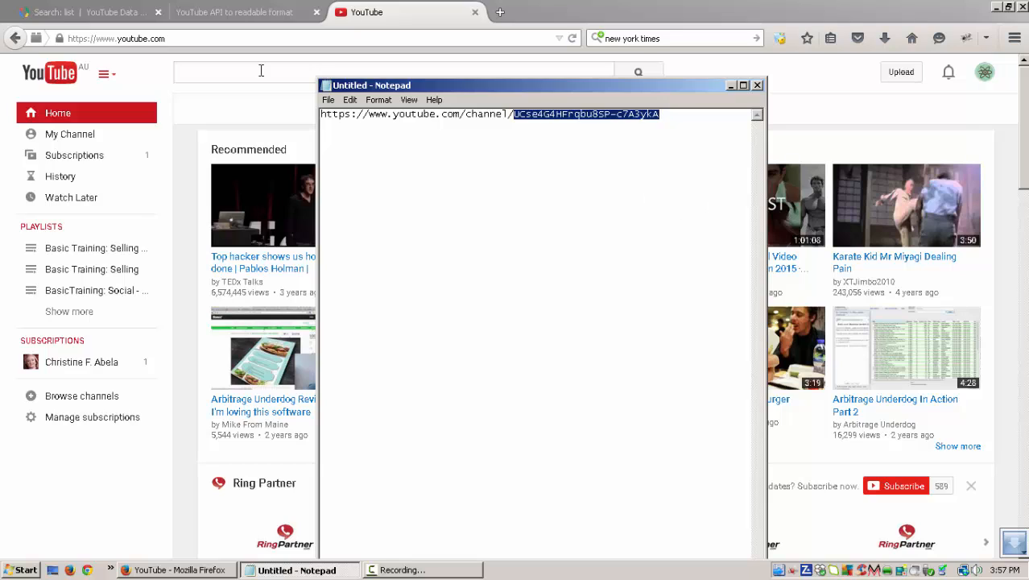
{"action": "left_click", "coordinate": [115, 15]}
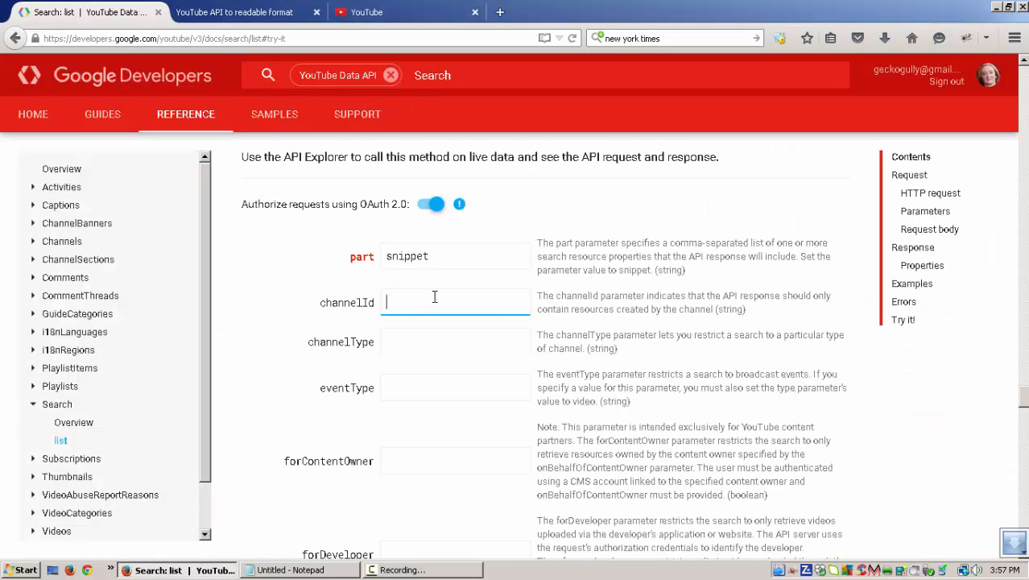
{"action": "key", "text": "ctrl+v"}
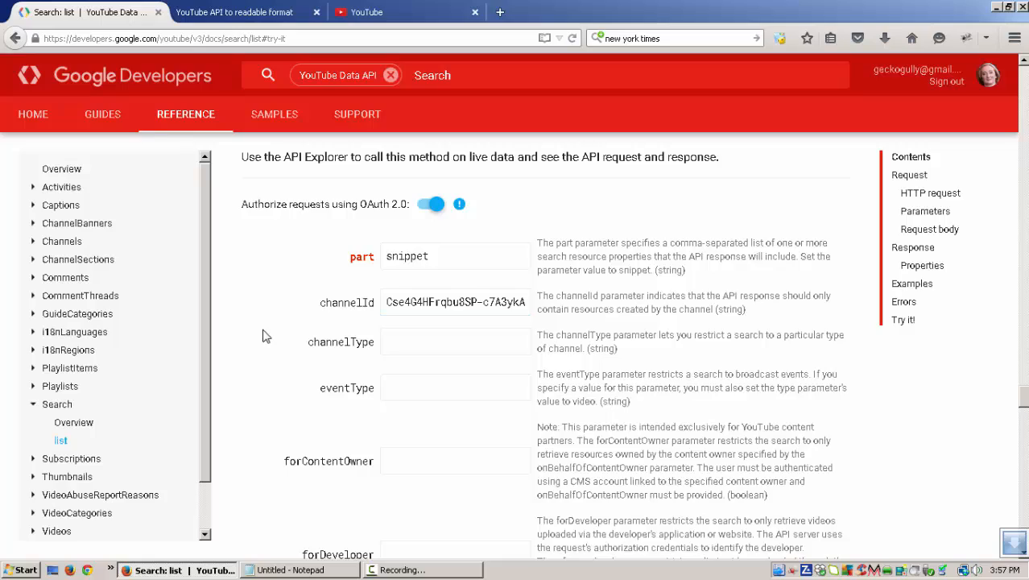
Step: Set the maxResults parameter of the API request to 50
{"action": "scroll", "coordinate": [266, 336], "scroll_direction": "down", "scroll_amount": 4}
{"action": "scroll", "coordinate": [266, 336], "scroll_direction": "down", "scroll_amount": 5}
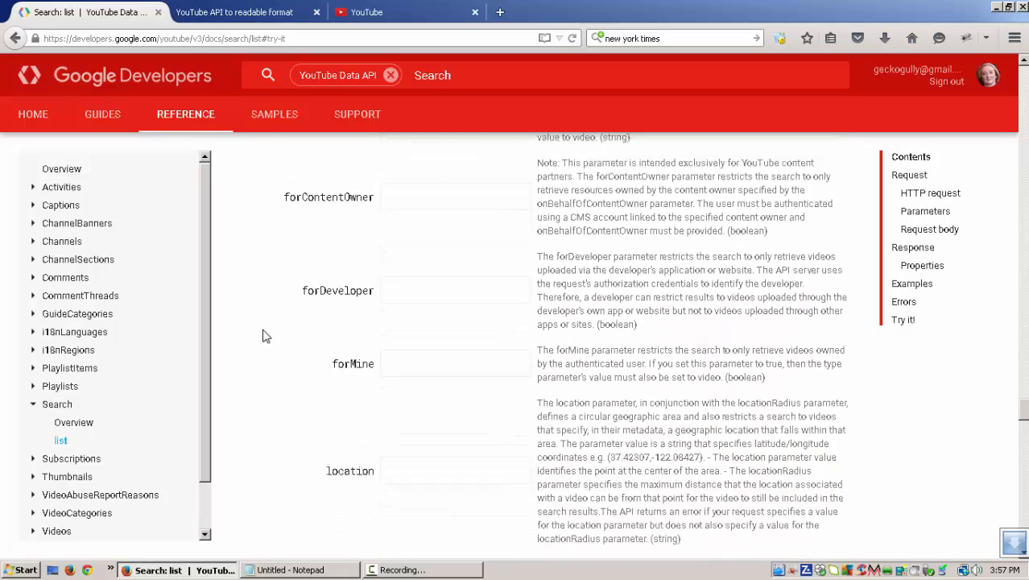
{"action": "scroll", "coordinate": [265, 336], "scroll_direction": "down", "scroll_amount": 5}
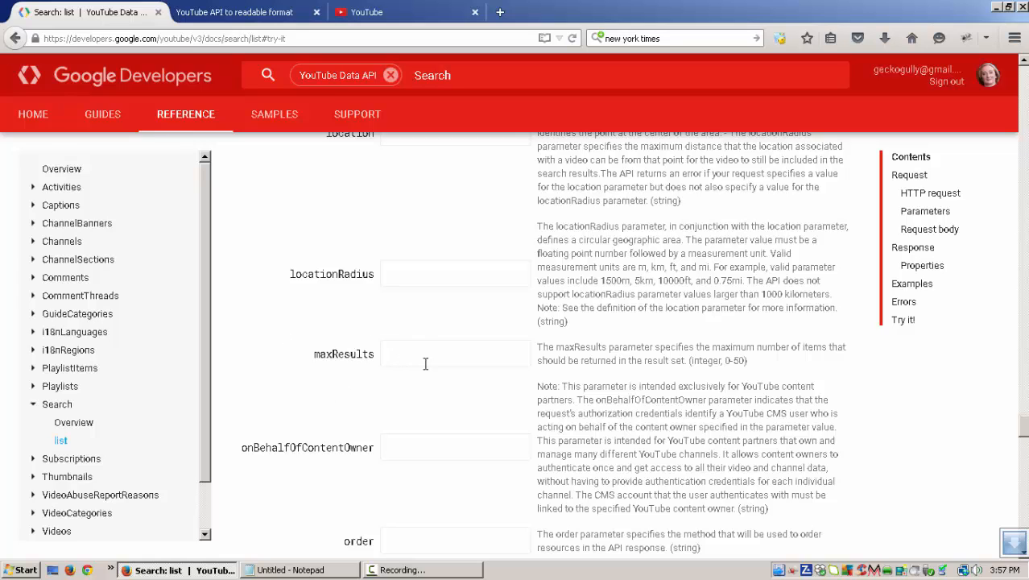
{"action": "left_click", "coordinate": [446, 352]}
{"action": "type", "text": "50"}
Step: Execute the Search: list request, leaving the remaining optional parameters empty
{"action": "scroll", "coordinate": [285, 396], "scroll_direction": "down", "scroll_amount": 5}
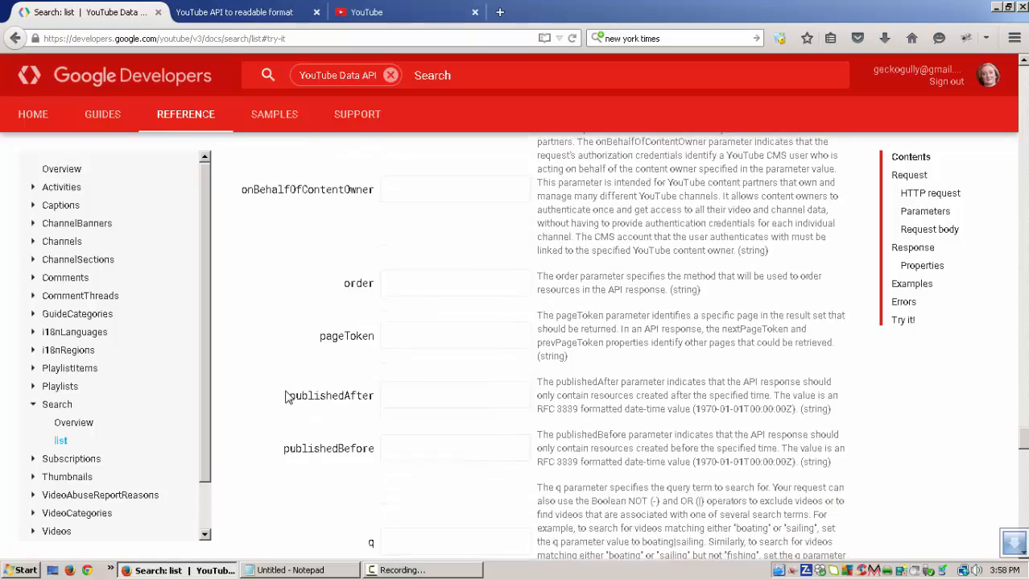
{"action": "scroll", "coordinate": [286, 396], "scroll_direction": "down", "scroll_amount": 6}
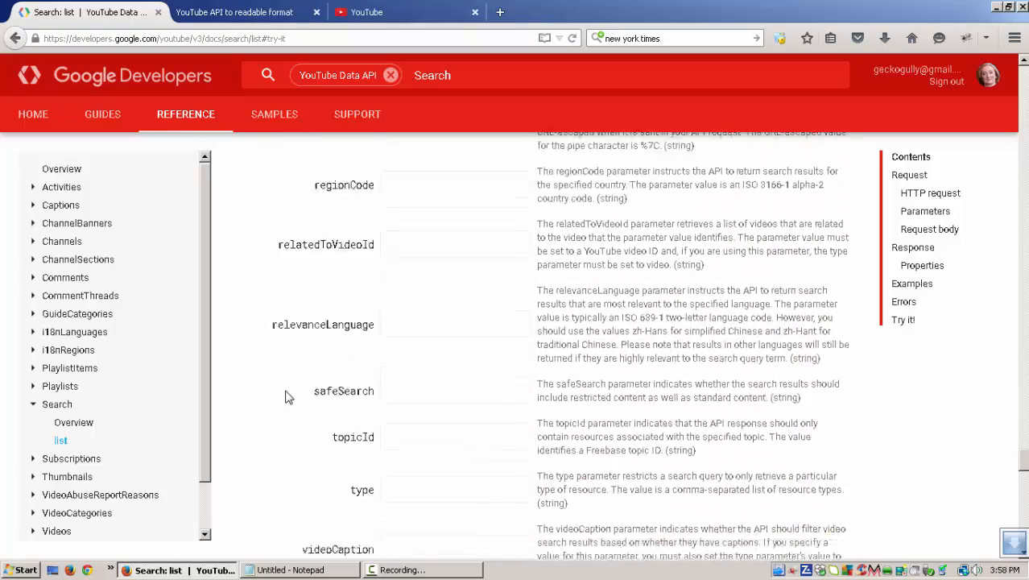
{"action": "scroll", "coordinate": [286, 397], "scroll_direction": "down", "scroll_amount": 6}
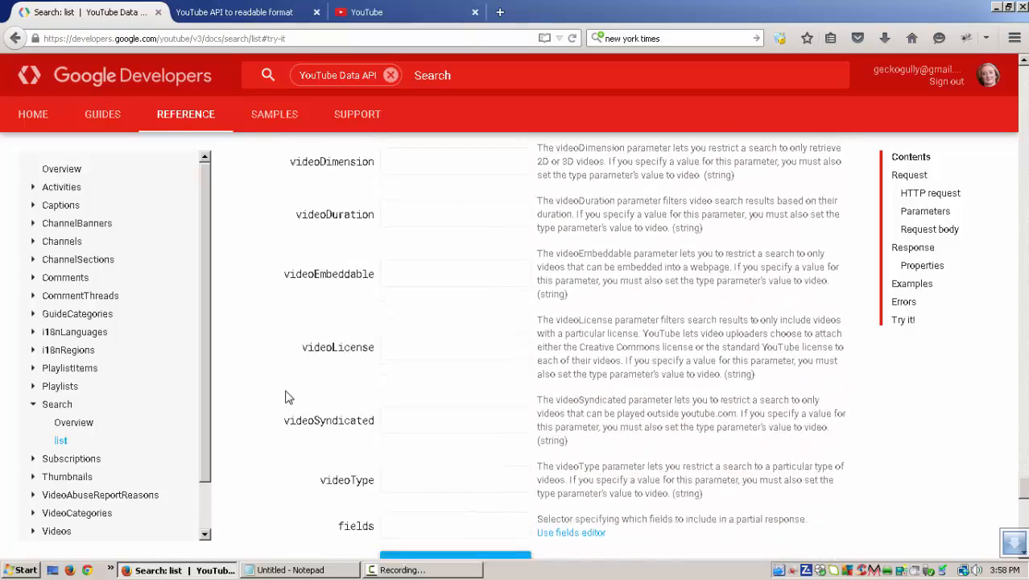
{"action": "scroll", "coordinate": [286, 396], "scroll_direction": "down", "scroll_amount": 1}
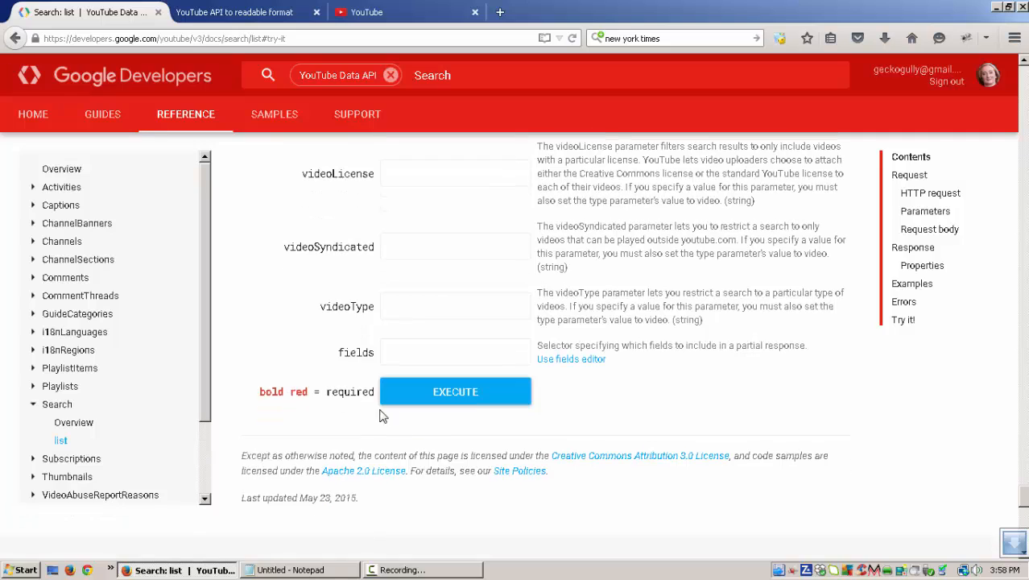
{"action": "left_click", "coordinate": [442, 398]}
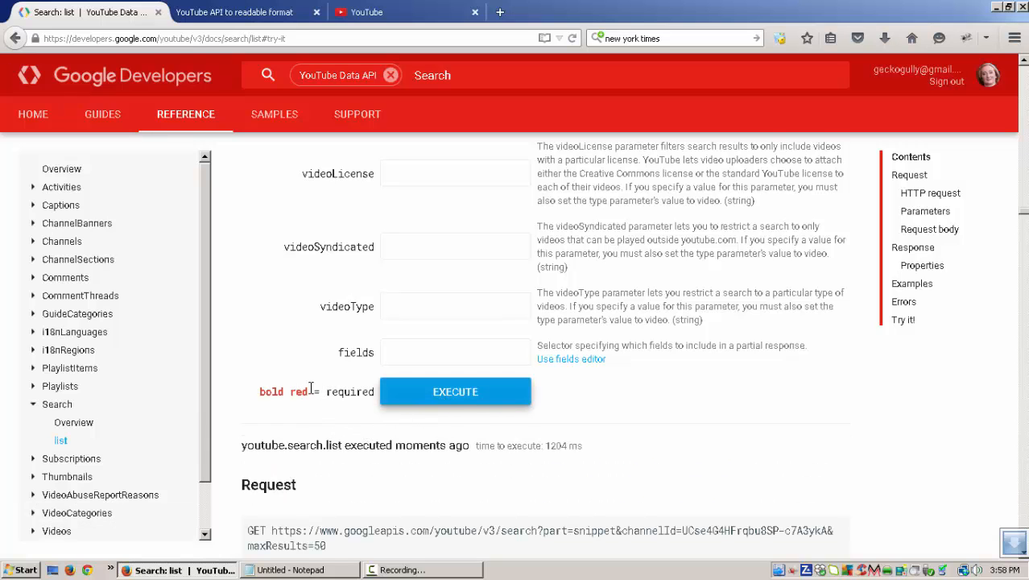
Step: Examine the request URL and the JSON response, from the page info through the channel, playlist and video entries to the end
{"action": "scroll", "coordinate": [310, 388], "scroll_direction": "down", "scroll_amount": 3}
{"action": "scroll", "coordinate": [310, 389], "scroll_direction": "down", "scroll_amount": 3}
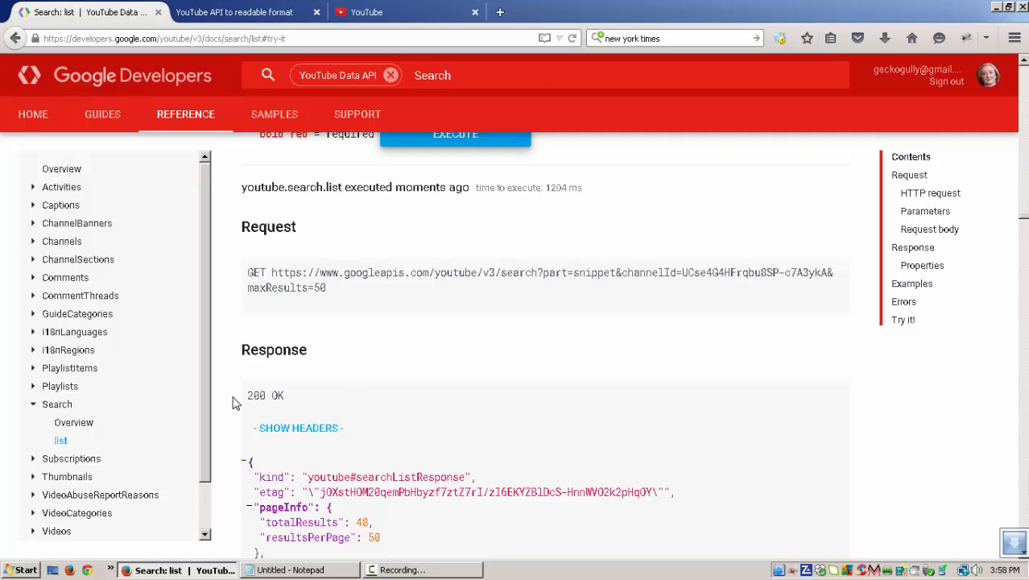
{"action": "scroll", "coordinate": [233, 402], "scroll_direction": "down", "scroll_amount": 5}
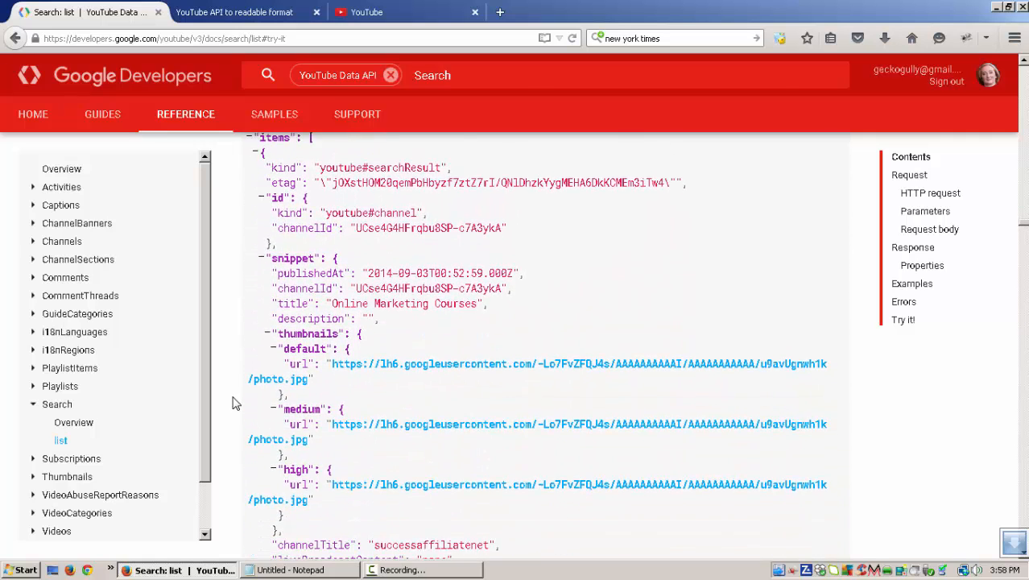
{"action": "scroll", "coordinate": [233, 402], "scroll_direction": "down", "scroll_amount": 3}
{"action": "scroll", "coordinate": [232, 402], "scroll_direction": "down", "scroll_amount": 3}
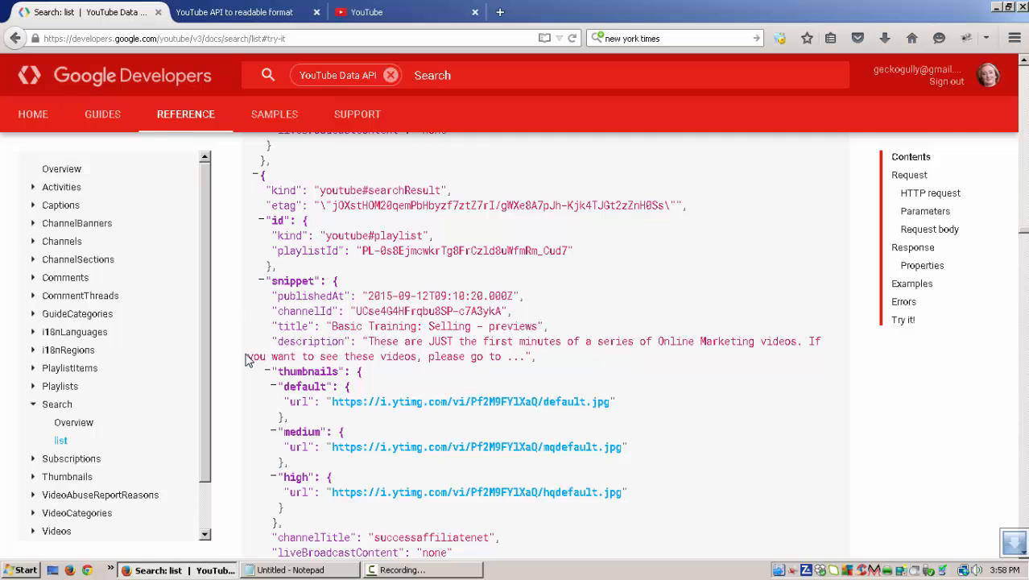
{"action": "scroll", "coordinate": [249, 360], "scroll_direction": "down", "scroll_amount": 1}
{"action": "scroll", "coordinate": [249, 360], "scroll_direction": "down", "scroll_amount": 5}
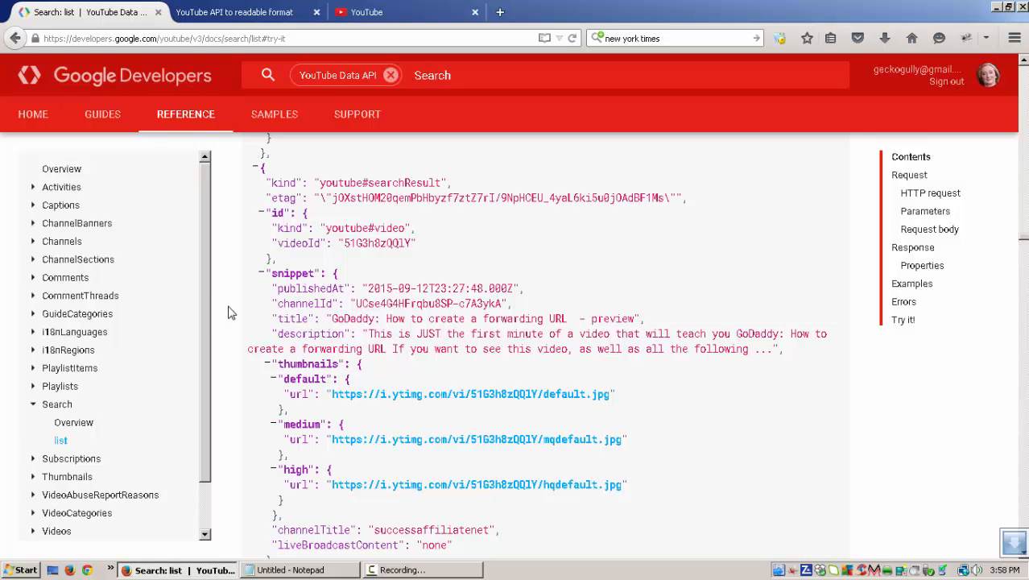
{"action": "scroll", "coordinate": [228, 314], "scroll_direction": "up", "scroll_amount": 1}
{"action": "scroll", "coordinate": [228, 312], "scroll_direction": "down", "scroll_amount": 1}
{"action": "scroll", "coordinate": [260, 363], "scroll_direction": "down", "scroll_amount": 4}
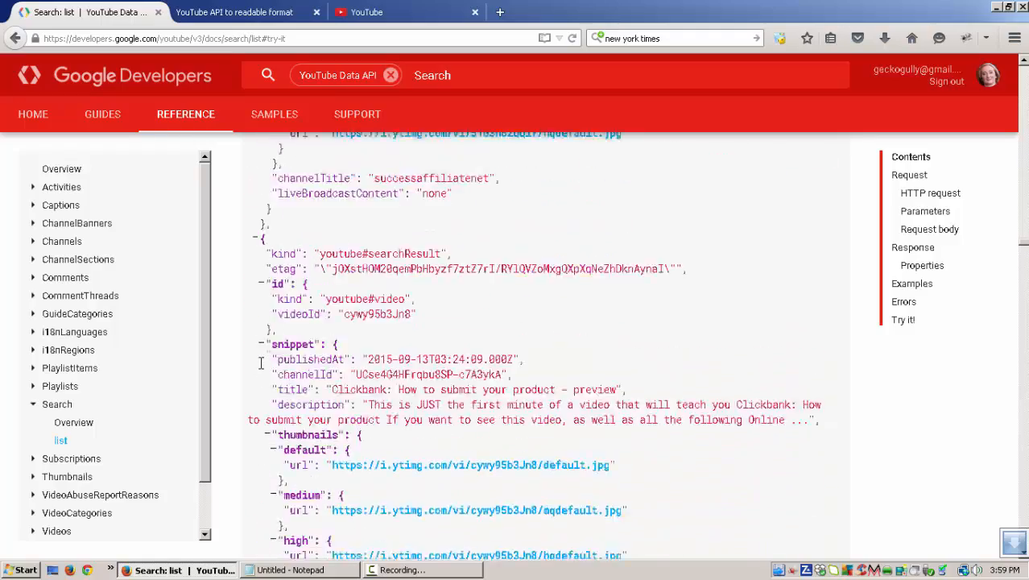
{"action": "scroll", "coordinate": [260, 363], "scroll_direction": "down", "scroll_amount": 15}
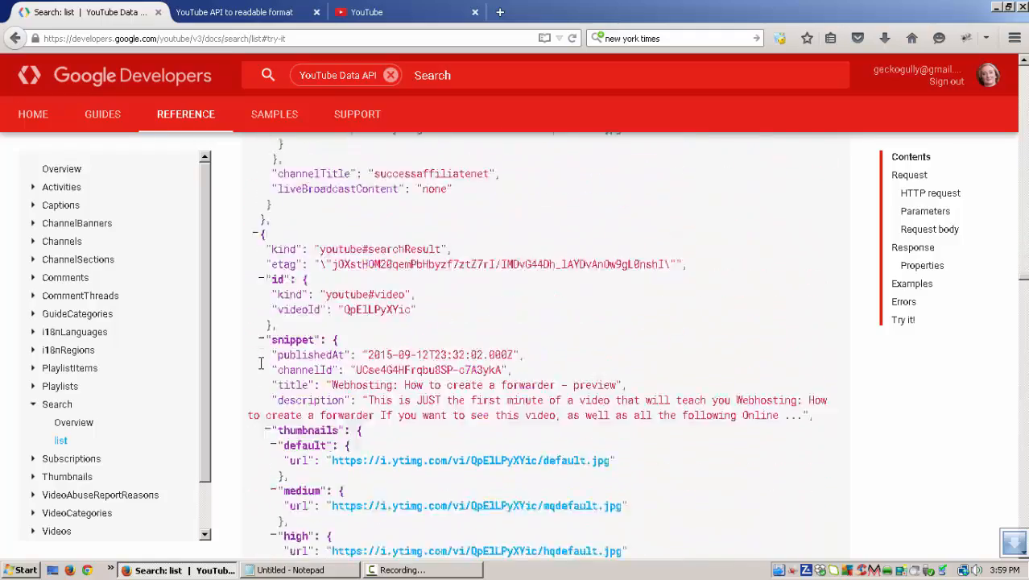
{"action": "scroll", "coordinate": [261, 363], "scroll_direction": "down", "scroll_amount": 10}
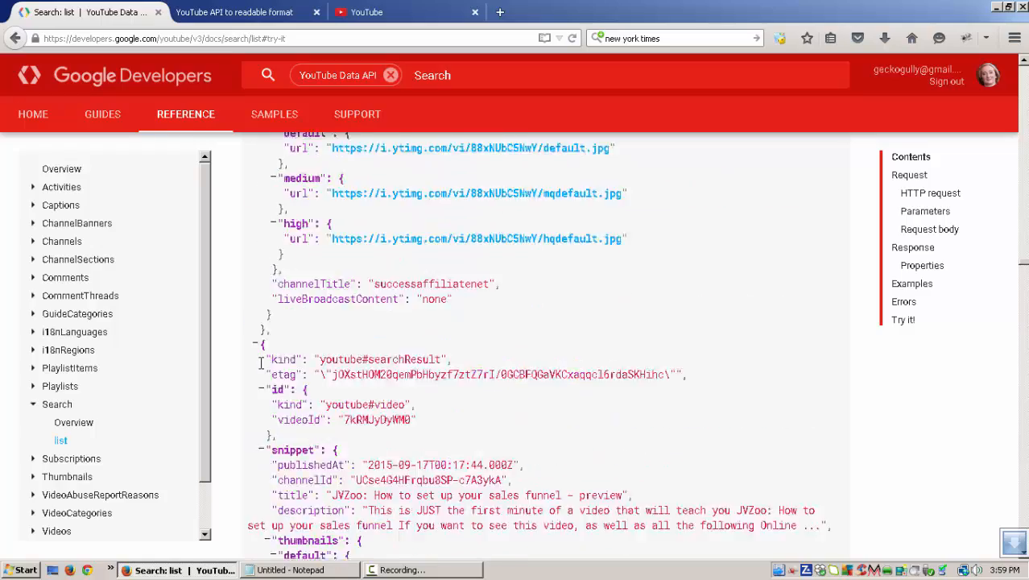
{"action": "scroll", "coordinate": [261, 364], "scroll_direction": "down", "scroll_amount": 10}
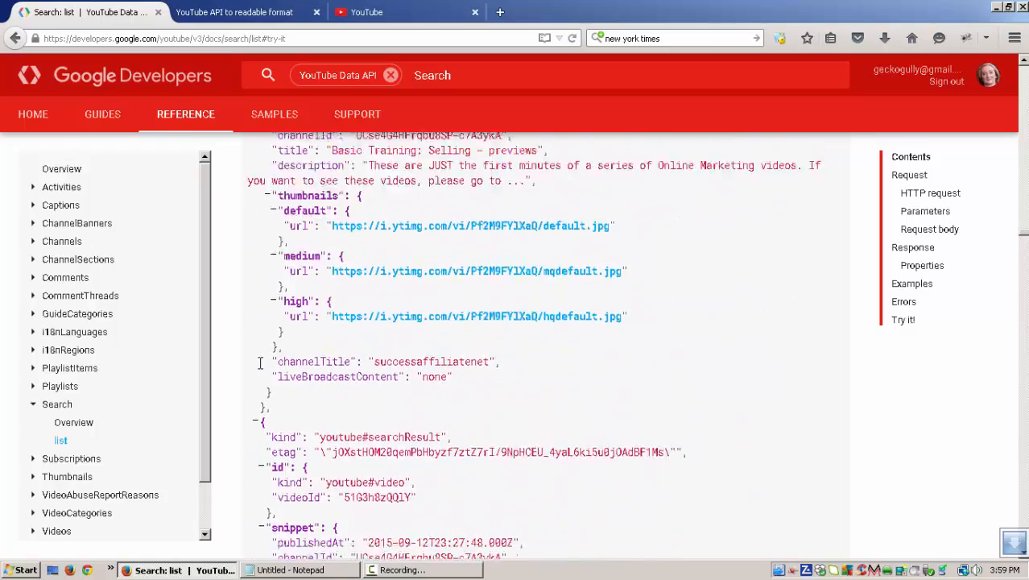
{"action": "scroll", "coordinate": [260, 363], "scroll_direction": "up", "scroll_amount": 20}
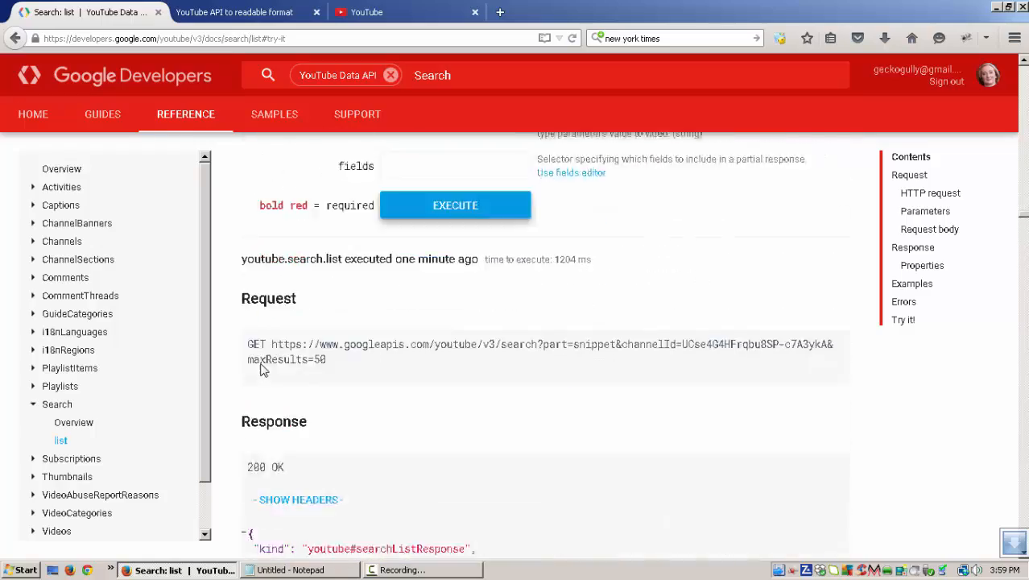
{"action": "scroll", "coordinate": [260, 369], "scroll_direction": "down", "scroll_amount": 3}
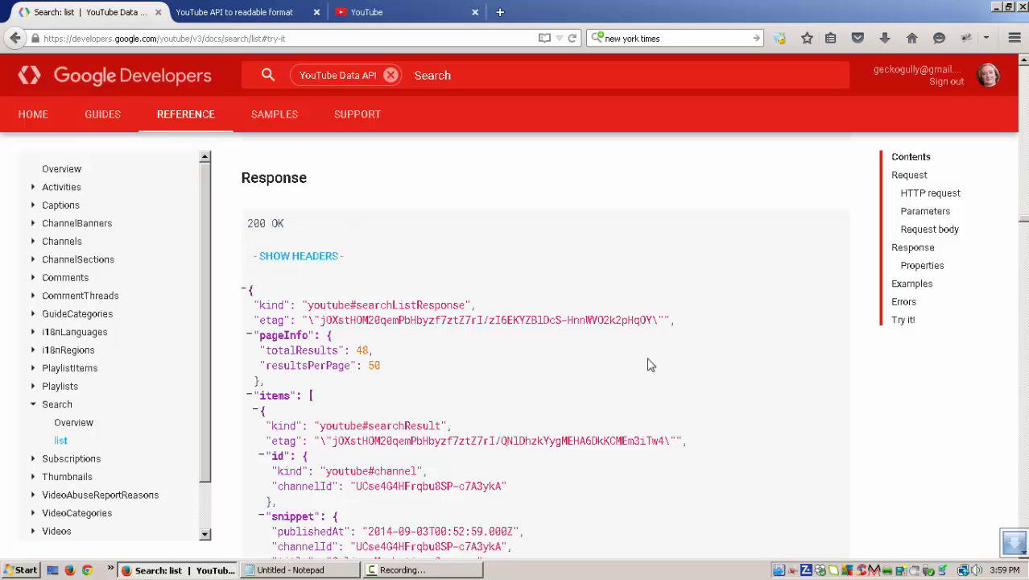
{"action": "left_click_drag", "start_coordinate": [1024, 226], "coordinate": [1024, 535]}
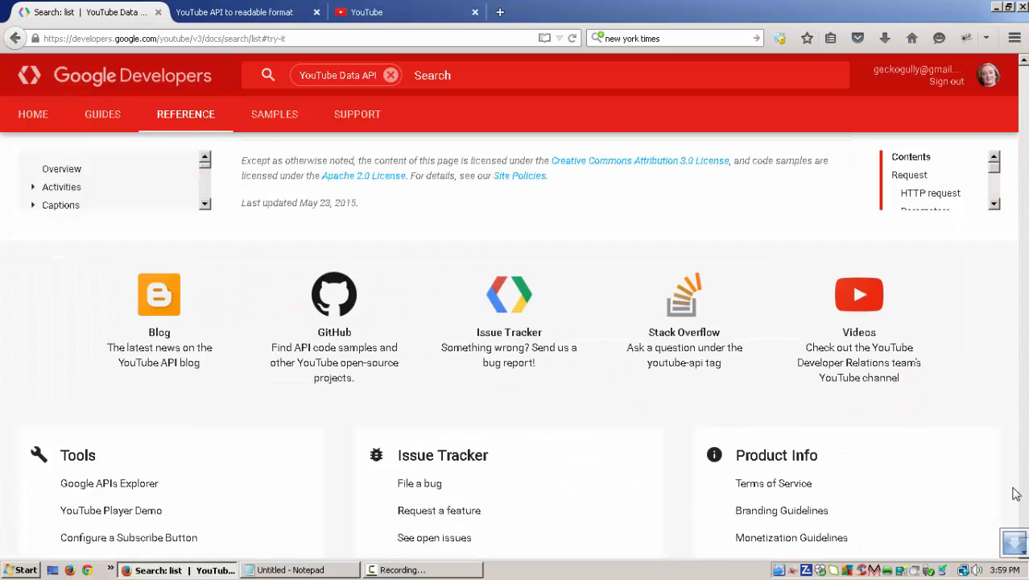
{"action": "scroll", "coordinate": [852, 476], "scroll_direction": "up", "scroll_amount": 8}
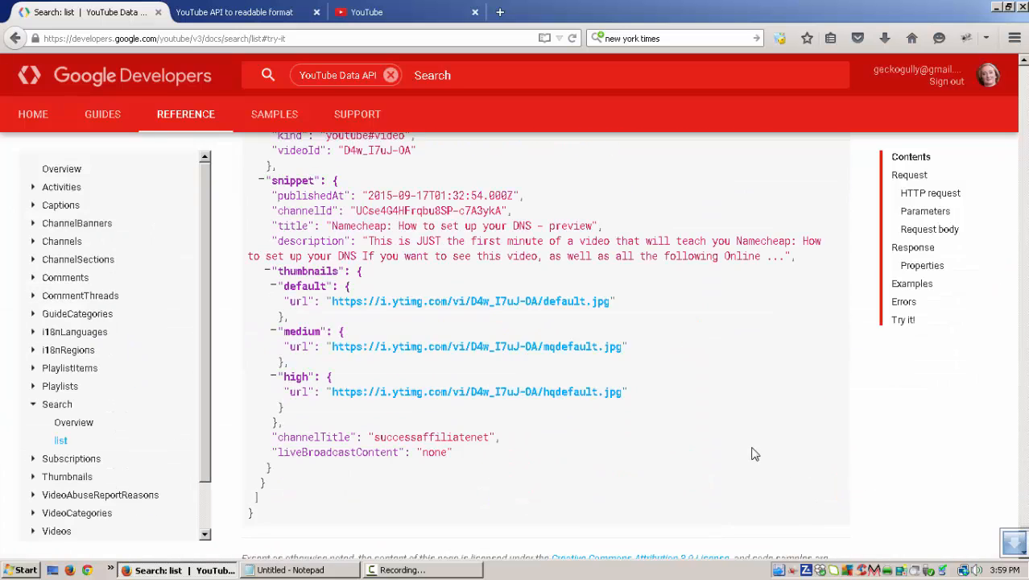
{"action": "scroll", "coordinate": [765, 443], "scroll_direction": "down", "scroll_amount": 1}
{"action": "scroll", "coordinate": [505, 441], "scroll_direction": "down", "scroll_amount": 1}
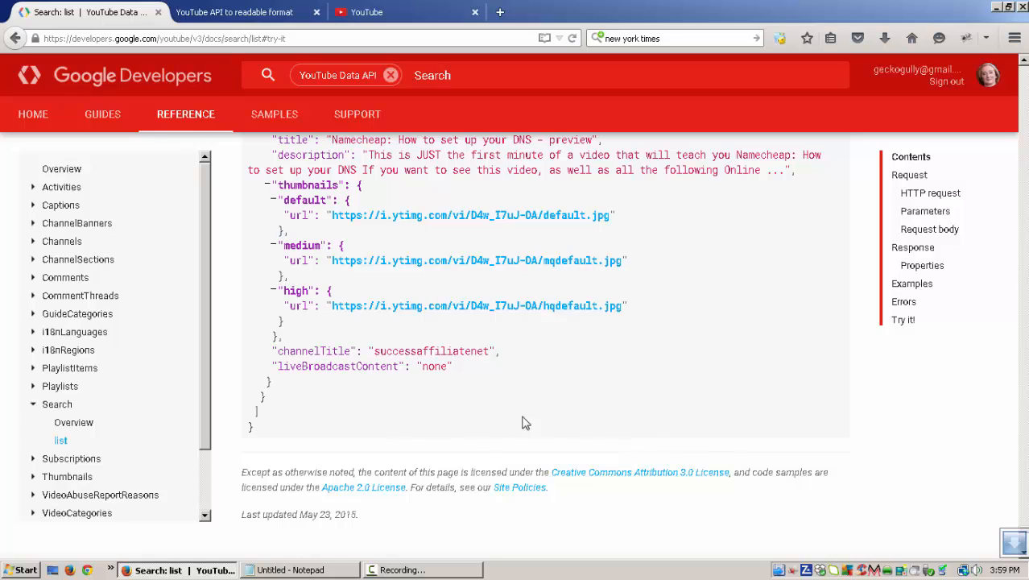
{"action": "left_click", "coordinate": [272, 429], "text": "shift"}
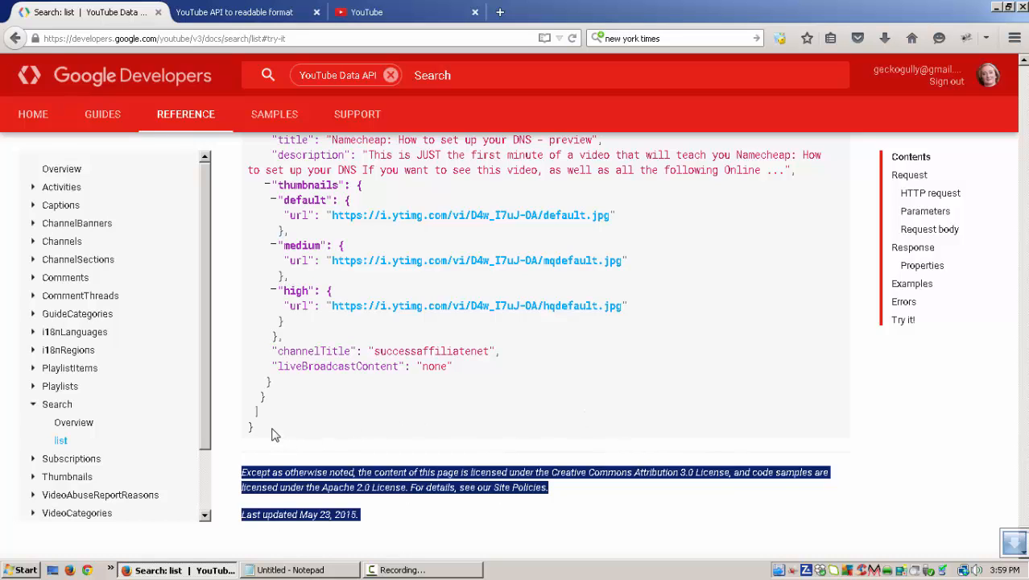
{"action": "left_click", "coordinate": [273, 432]}
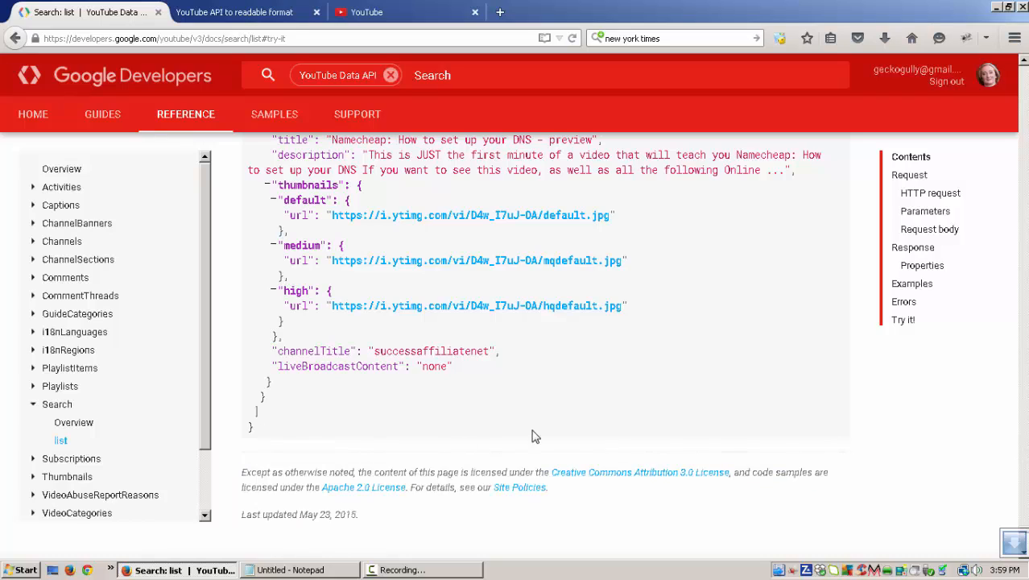
Step: Select and copy the entire JSON response, from the opening brace below the response headers link to the final closing brace
{"action": "scroll", "coordinate": [925, 364], "scroll_direction": "up", "scroll_amount": 20}
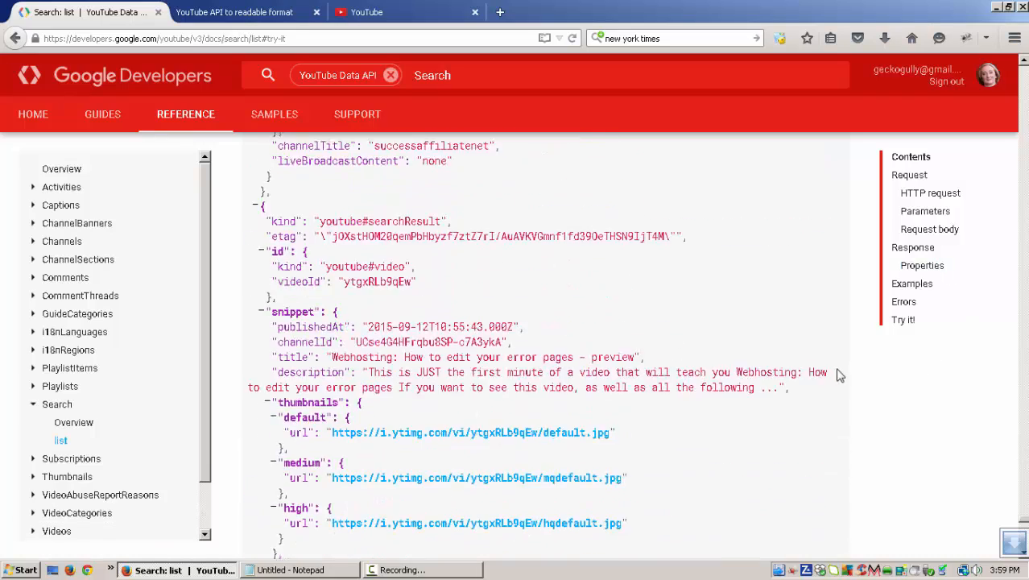
{"action": "scroll", "coordinate": [832, 371], "scroll_direction": "up", "scroll_amount": 20}
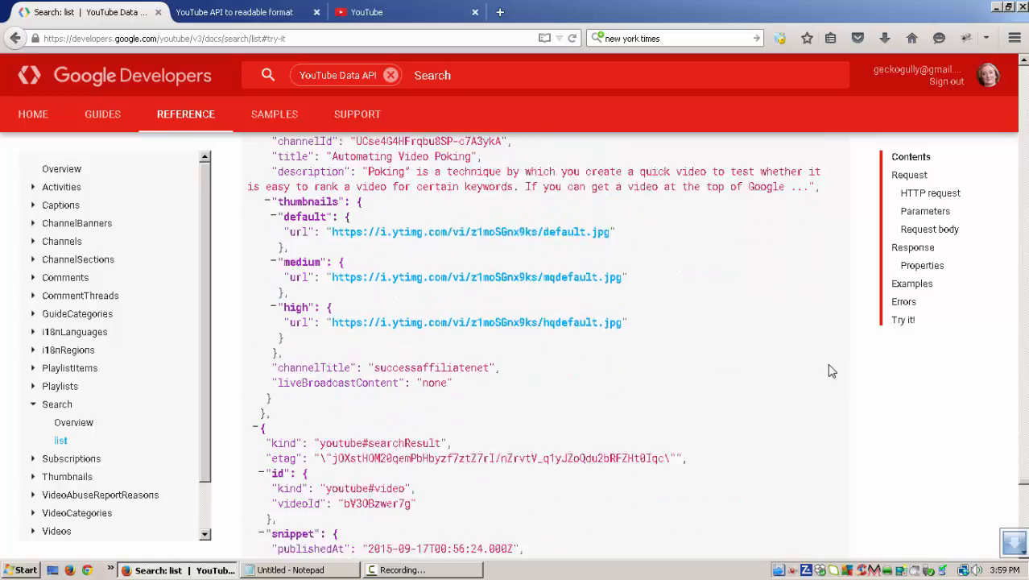
{"action": "scroll", "coordinate": [832, 371], "scroll_direction": "up", "scroll_amount": 20}
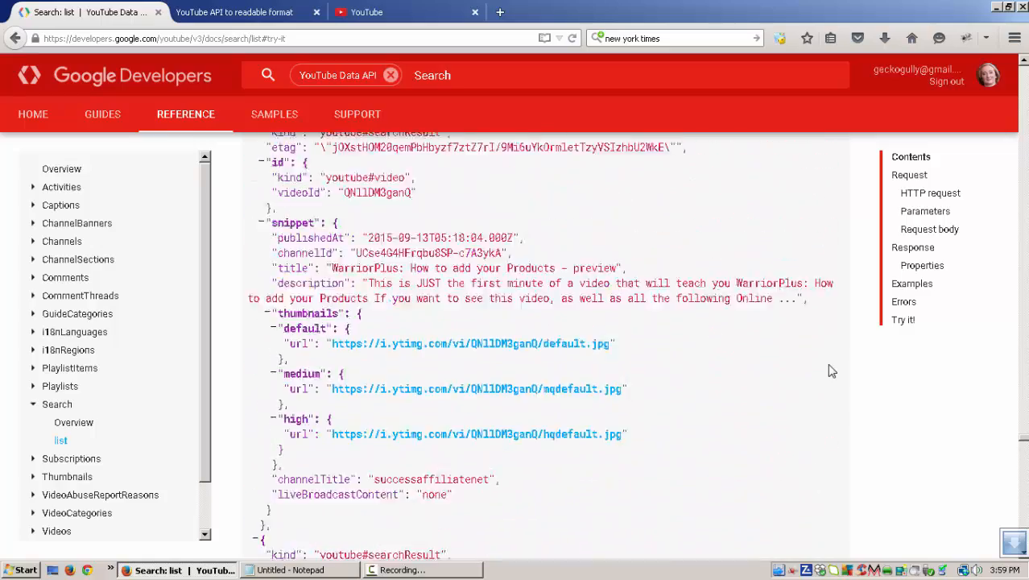
{"action": "scroll", "coordinate": [832, 371], "scroll_direction": "up", "scroll_amount": 20}
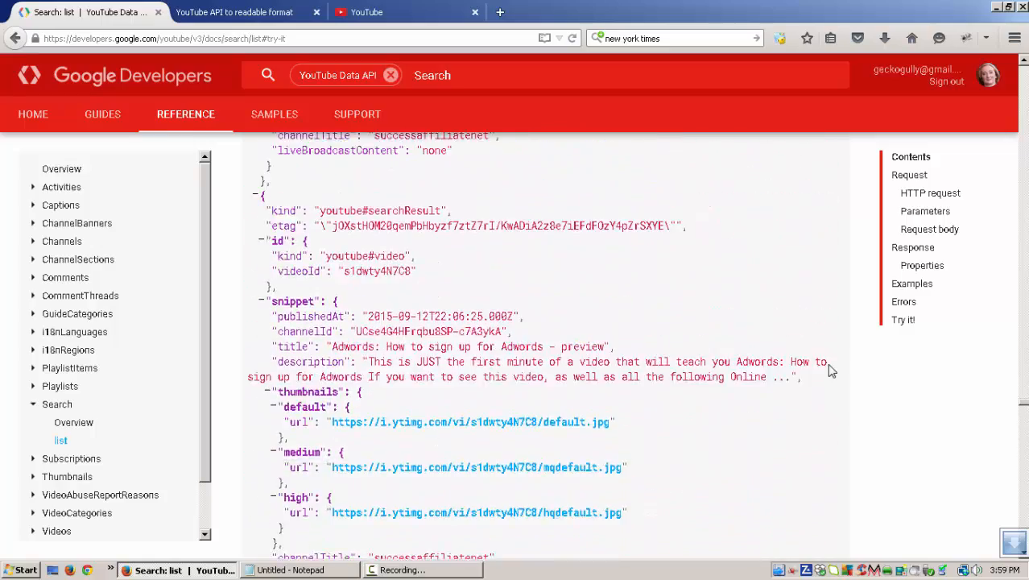
{"action": "scroll", "coordinate": [832, 372], "scroll_direction": "up", "scroll_amount": 20}
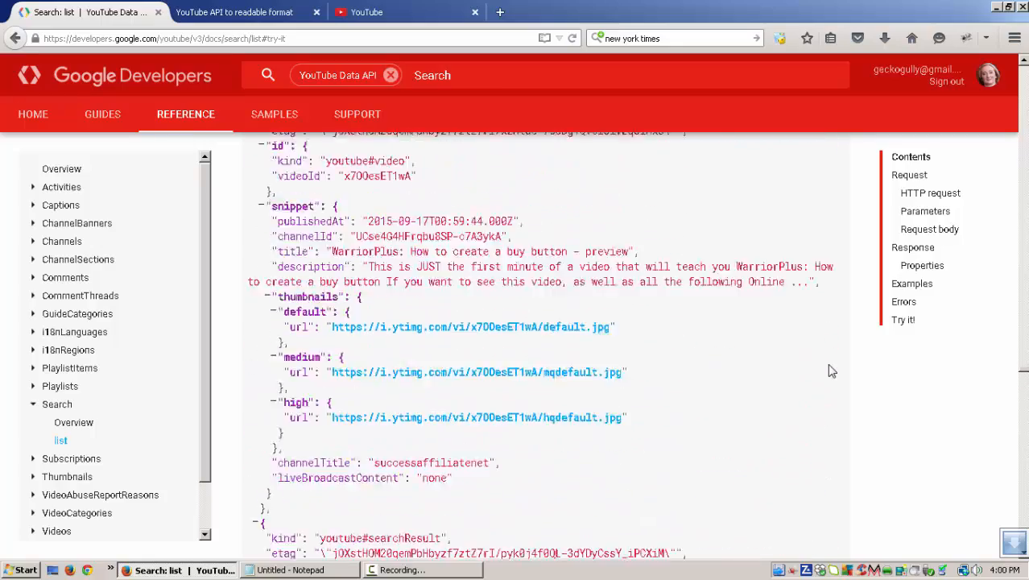
{"action": "scroll", "coordinate": [832, 372], "scroll_direction": "up", "scroll_amount": 20}
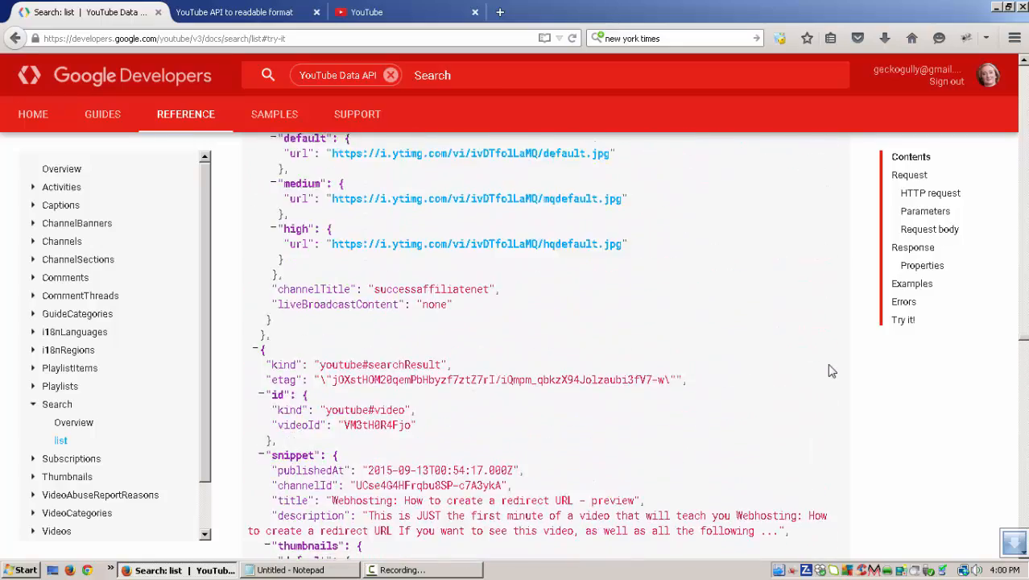
{"action": "scroll", "coordinate": [832, 371], "scroll_direction": "up", "scroll_amount": 20}
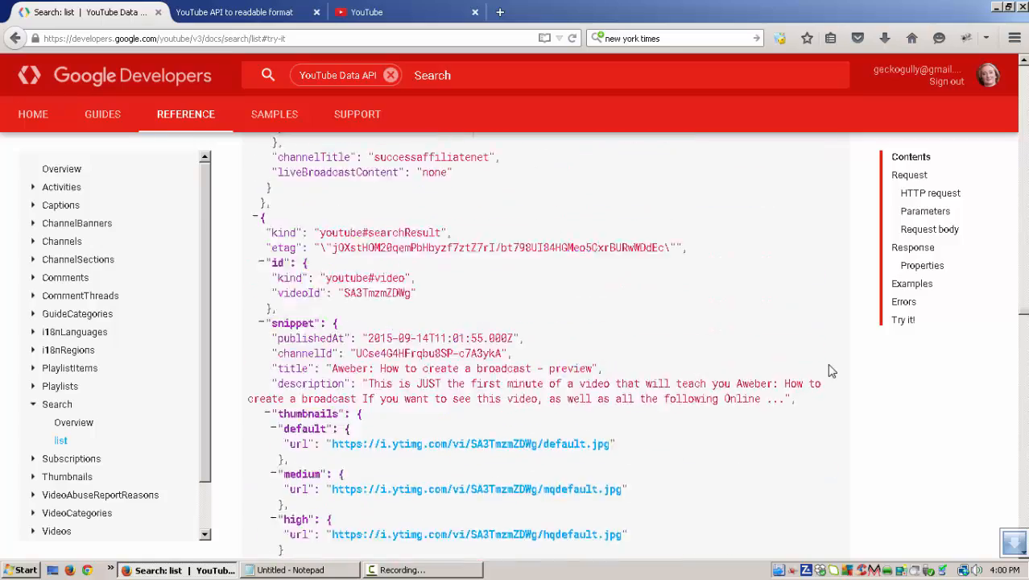
{"action": "scroll", "coordinate": [831, 371], "scroll_direction": "up", "scroll_amount": 20}
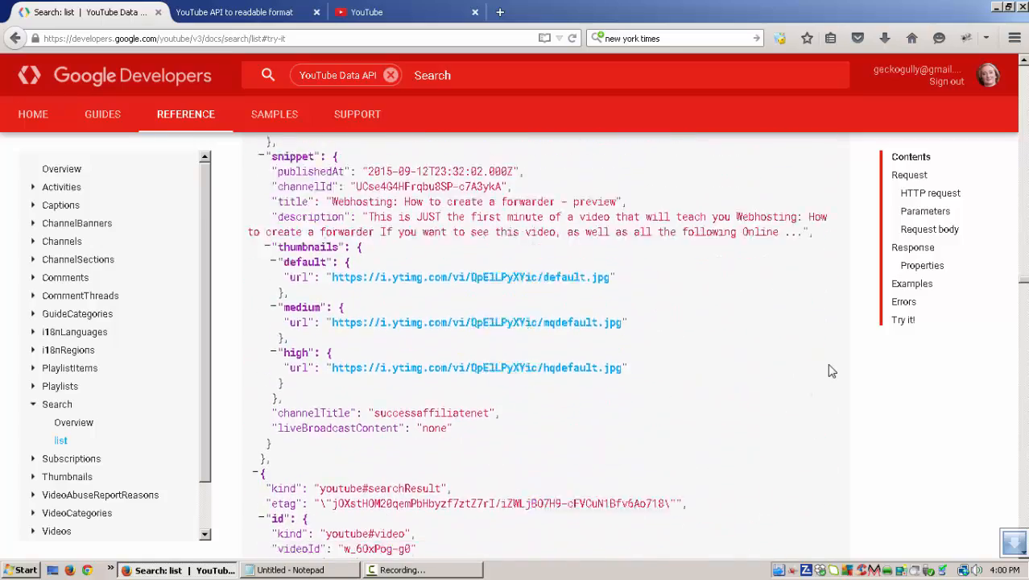
{"action": "scroll", "coordinate": [832, 371], "scroll_direction": "up", "scroll_amount": 20}
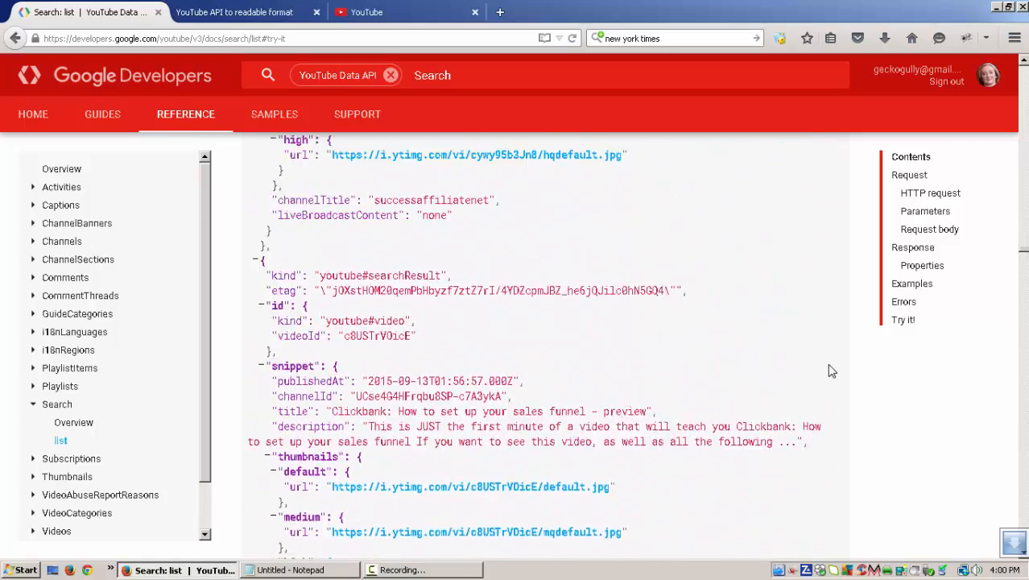
{"action": "scroll", "coordinate": [831, 372], "scroll_direction": "up", "scroll_amount": 6}
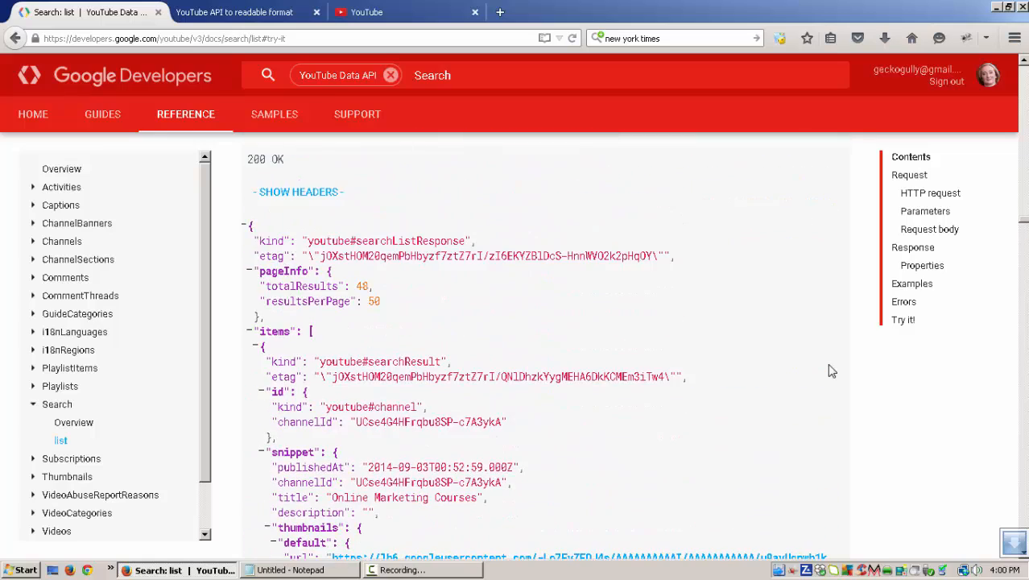
{"action": "scroll", "coordinate": [517, 280], "scroll_direction": "down", "scroll_amount": 2}
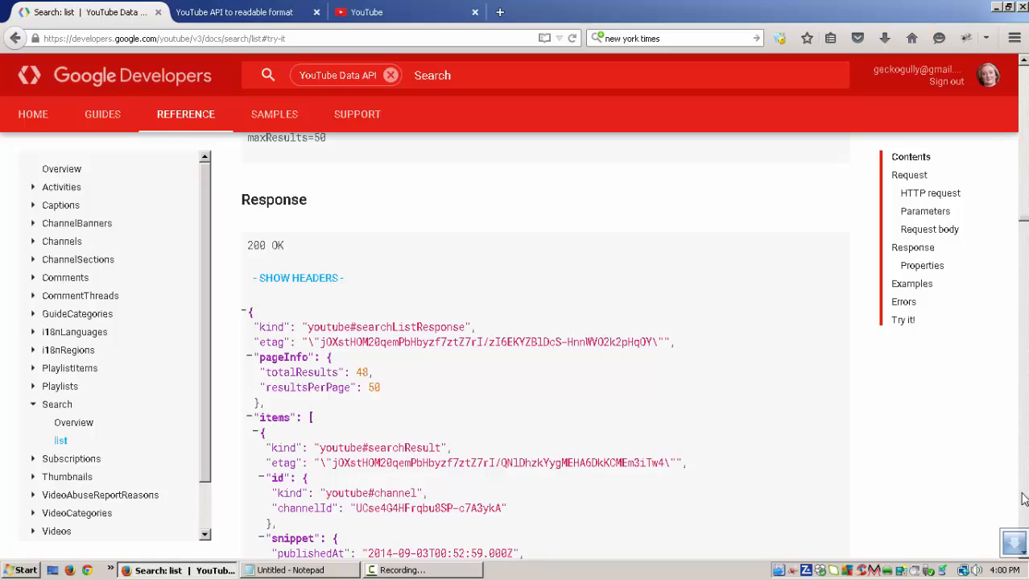
{"action": "left_click_drag", "start_coordinate": [1024, 222], "coordinate": [1025, 535]}
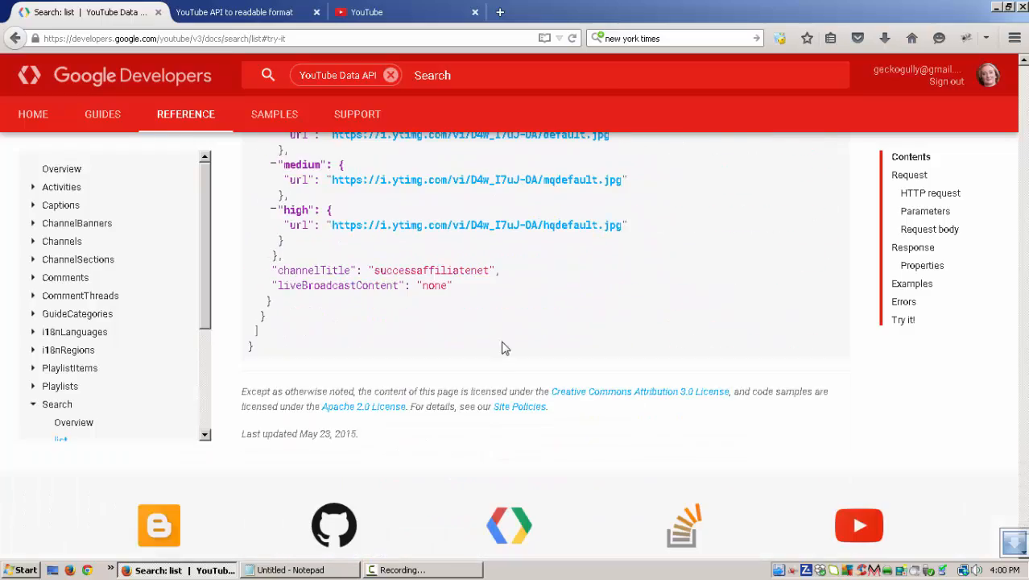
{"action": "left_click", "coordinate": [268, 354], "text": "shift"}
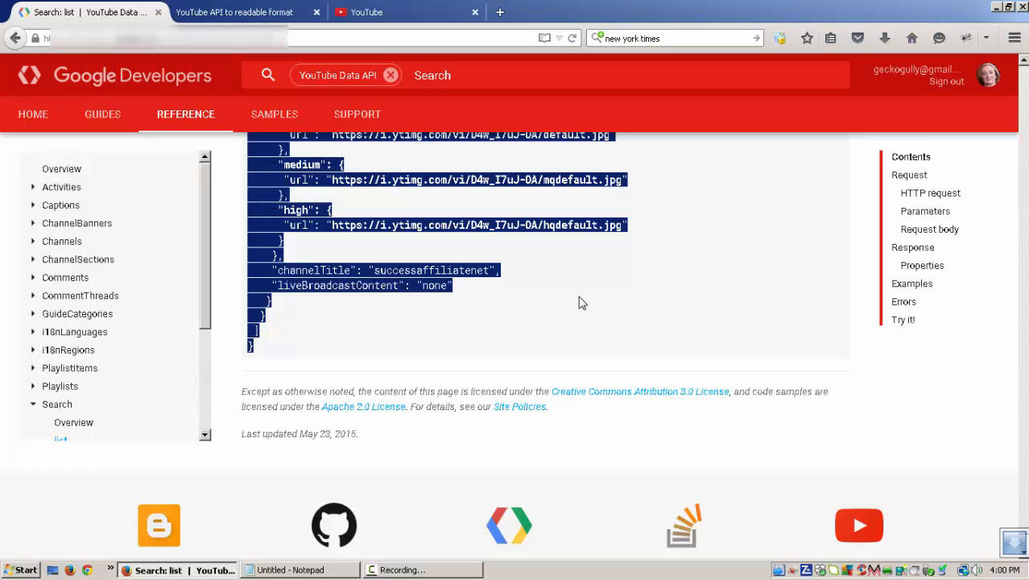
Step: Paste the copied JSON into the YouTube API to readable format page and submit it for conversion
{"action": "left_click", "coordinate": [264, 18]}
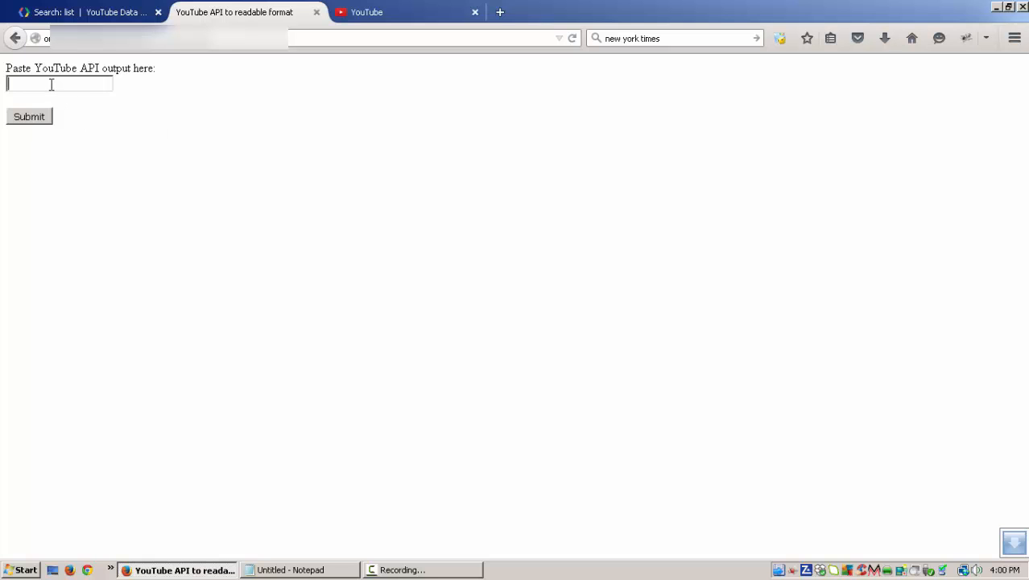
{"action": "key", "text": "ctrl+v"}
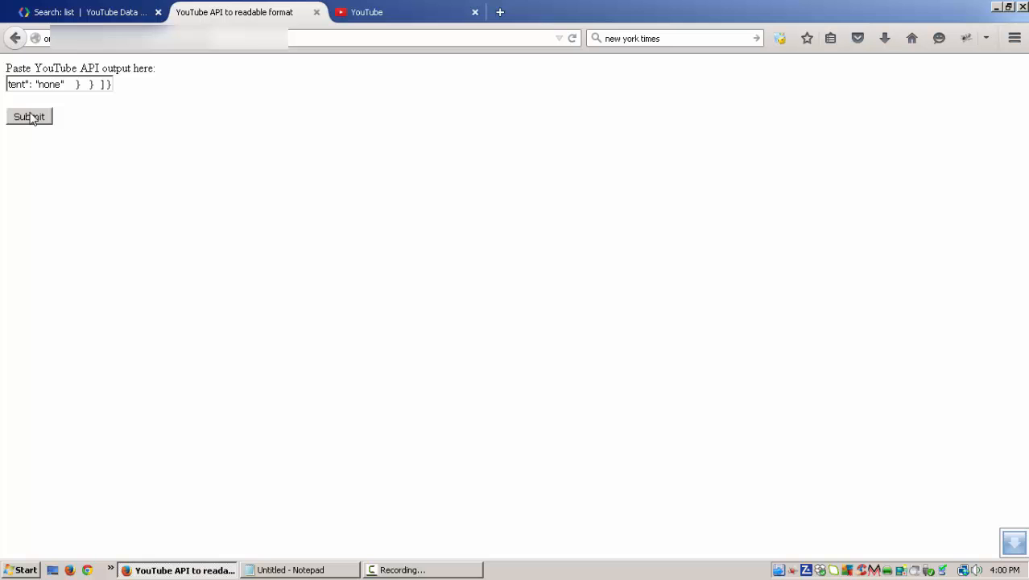
{"action": "left_click", "coordinate": [29, 119]}
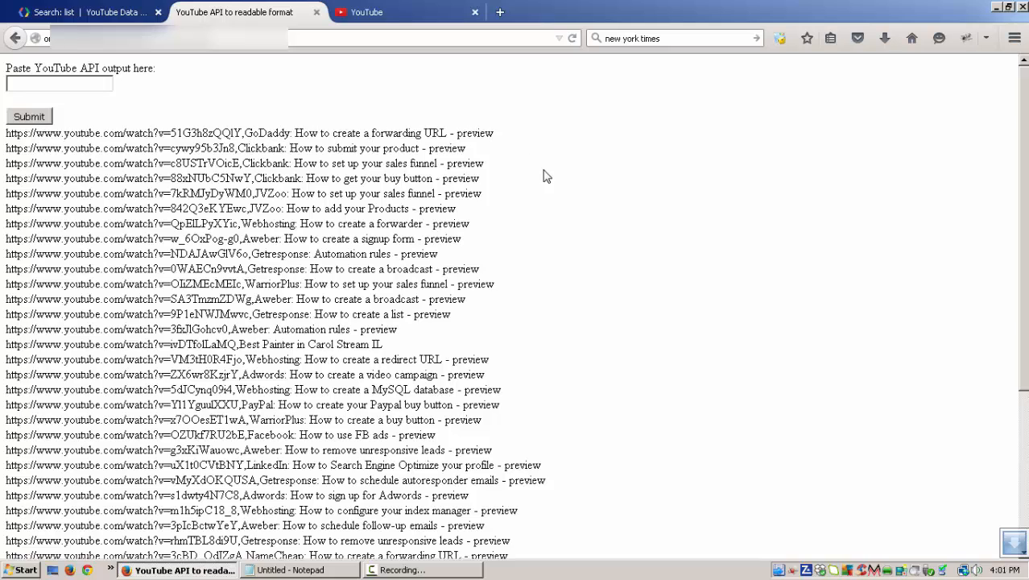
Step: Look through the converted list of video URLs and titles from the first entry to the last and back
{"action": "scroll", "coordinate": [546, 179], "scroll_direction": "down", "scroll_amount": 5}
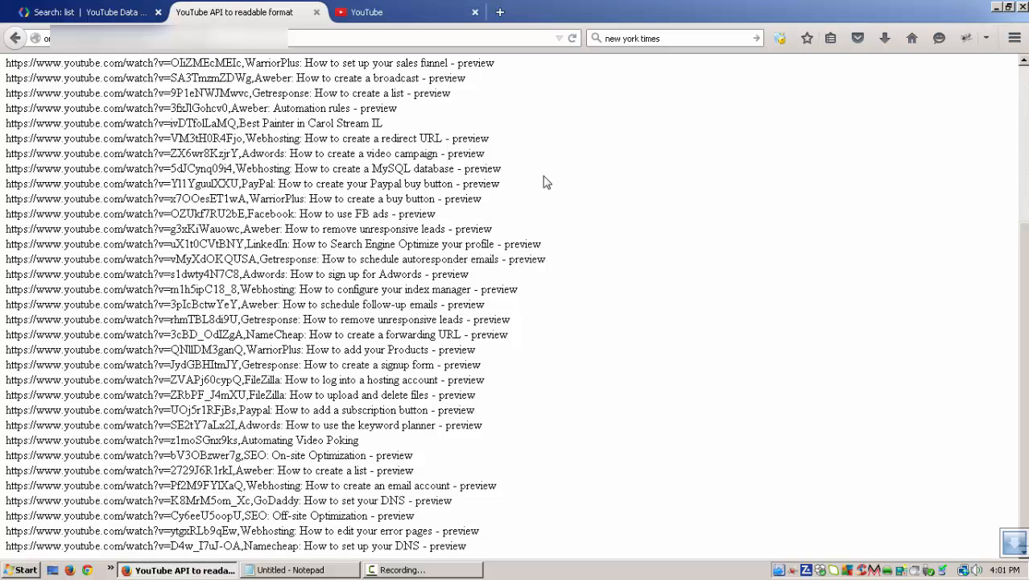
{"action": "scroll", "coordinate": [546, 182], "scroll_direction": "up", "scroll_amount": 5}
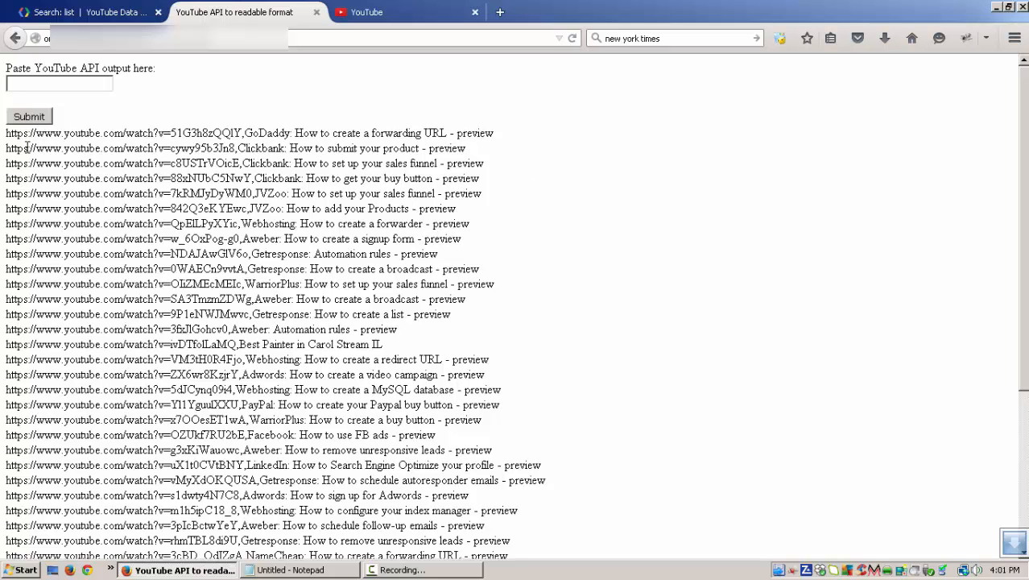
{"action": "scroll", "coordinate": [134, 181], "scroll_direction": "down", "scroll_amount": 5}
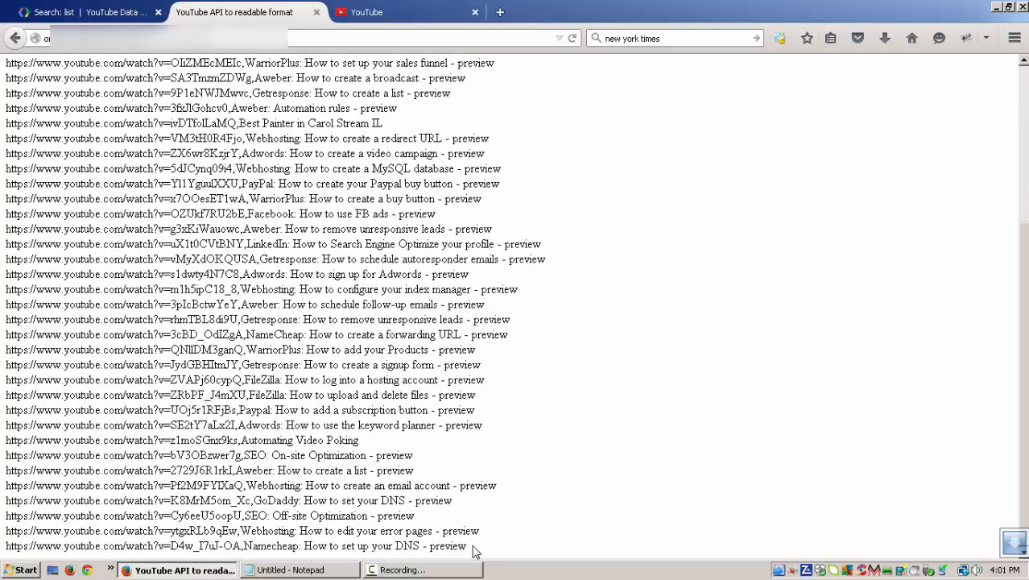
{"action": "key", "text": "ctrl+a"}
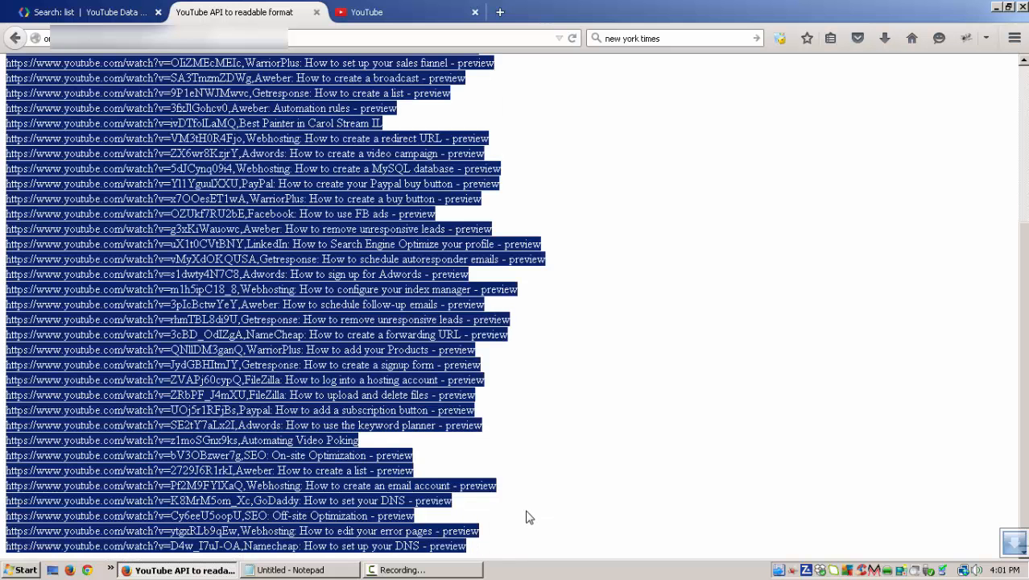
{"action": "left_click", "coordinate": [530, 515]}
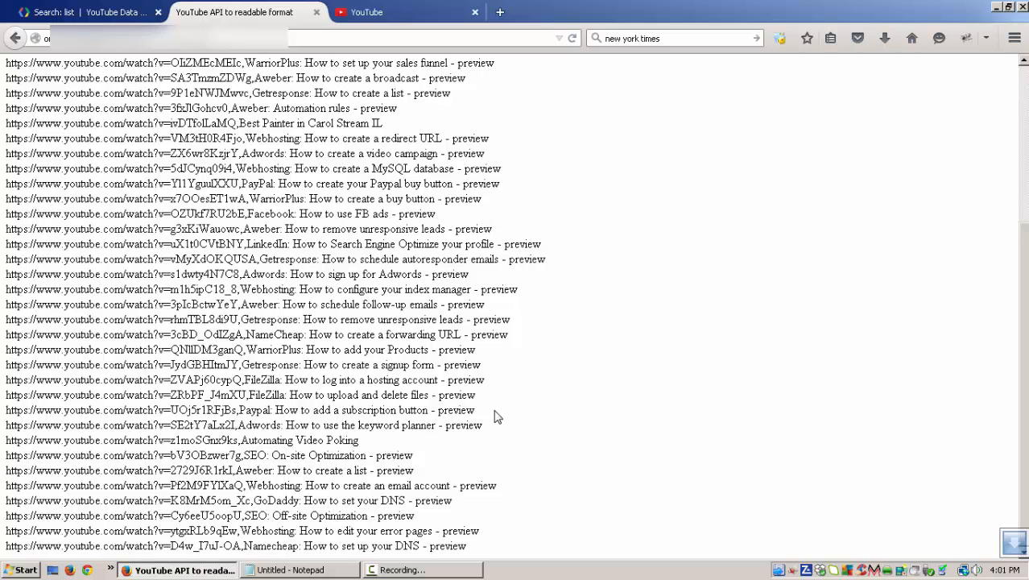
{"action": "scroll", "coordinate": [514, 415], "scroll_direction": "up", "scroll_amount": 5}
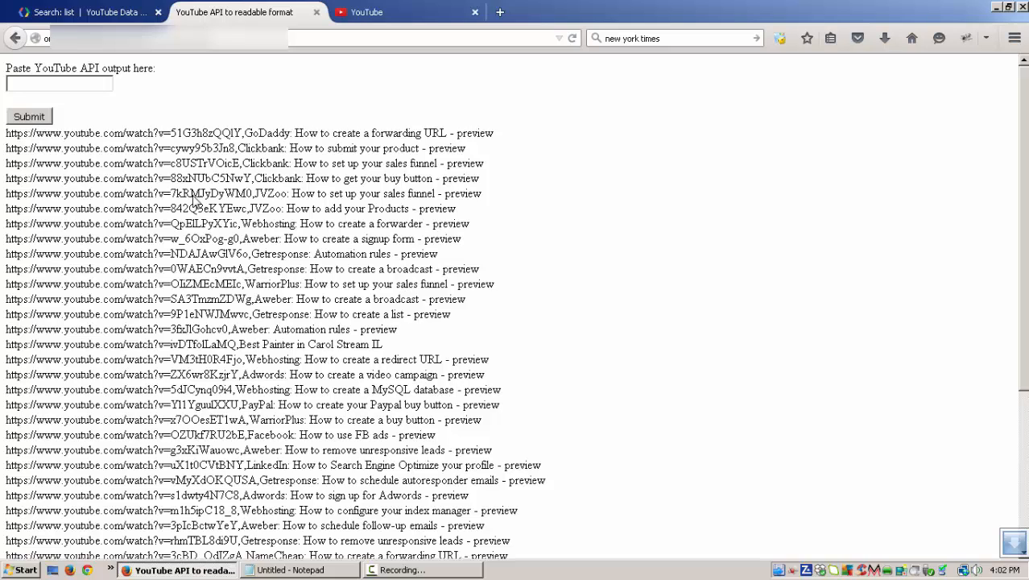
Step: Return to the Search: list page and examine the totalResults and resultsPerPage entries in the response's pageInfo
{"action": "left_click", "coordinate": [121, 14]}
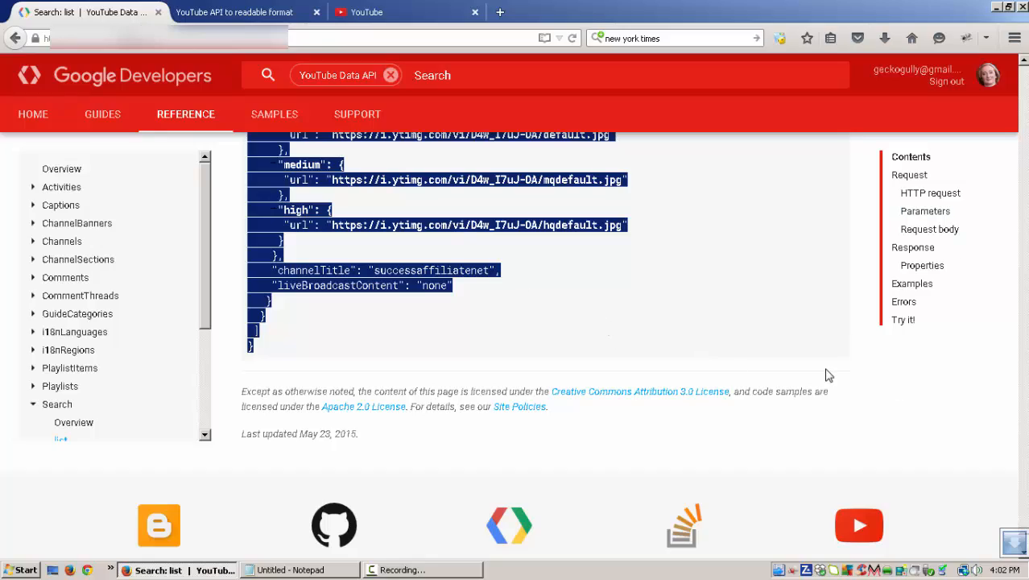
{"action": "scroll", "coordinate": [828, 375], "scroll_direction": "up", "scroll_amount": 20}
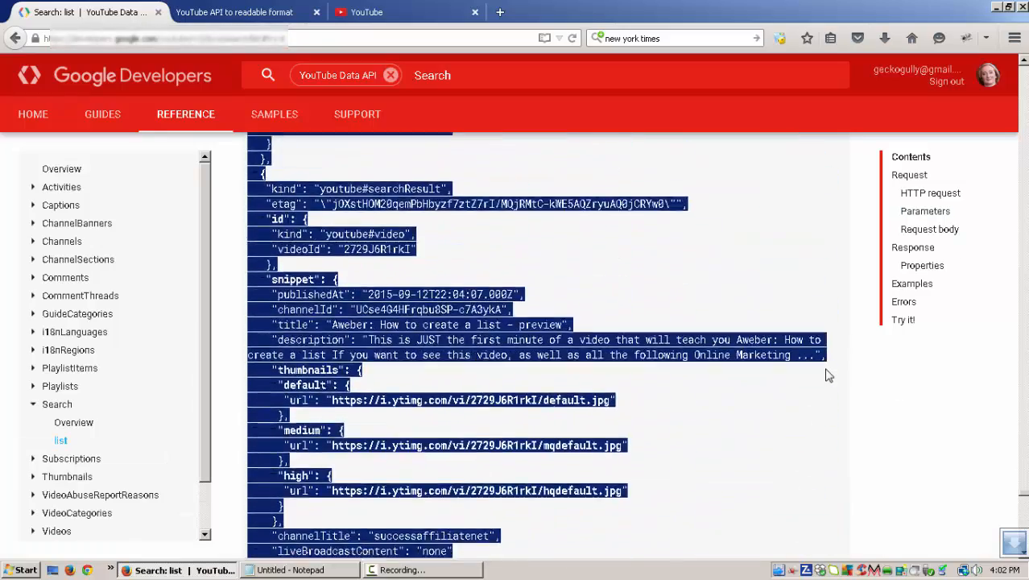
{"action": "scroll", "coordinate": [810, 384], "scroll_direction": "up", "scroll_amount": 20}
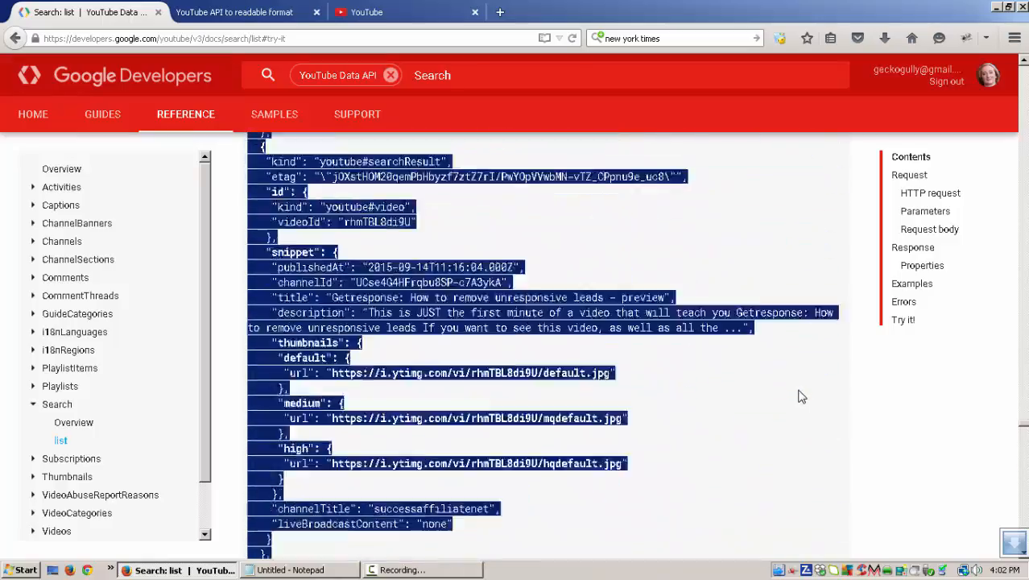
{"action": "scroll", "coordinate": [801, 398], "scroll_direction": "up", "scroll_amount": 20}
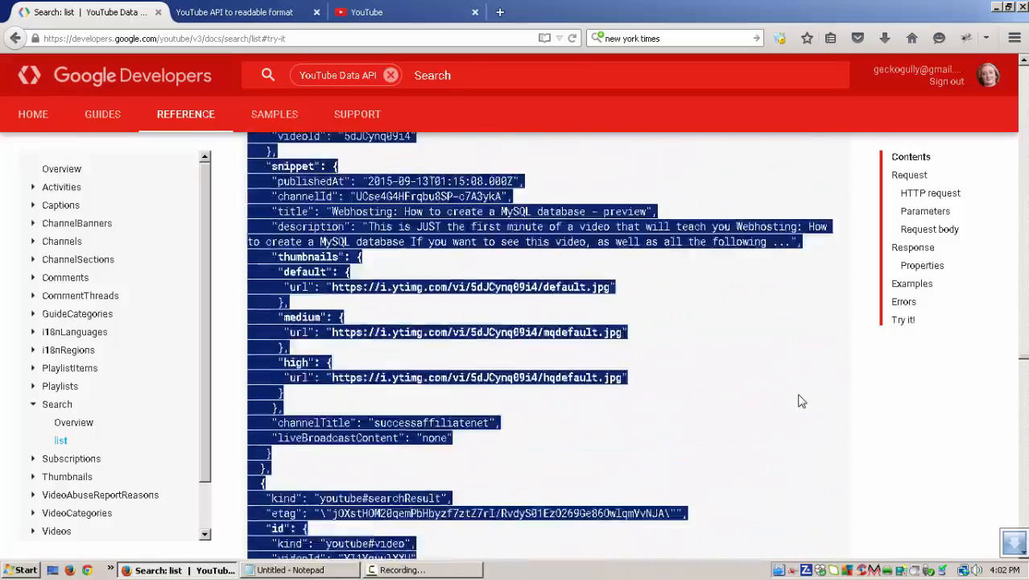
{"action": "scroll", "coordinate": [802, 404], "scroll_direction": "up", "scroll_amount": 20}
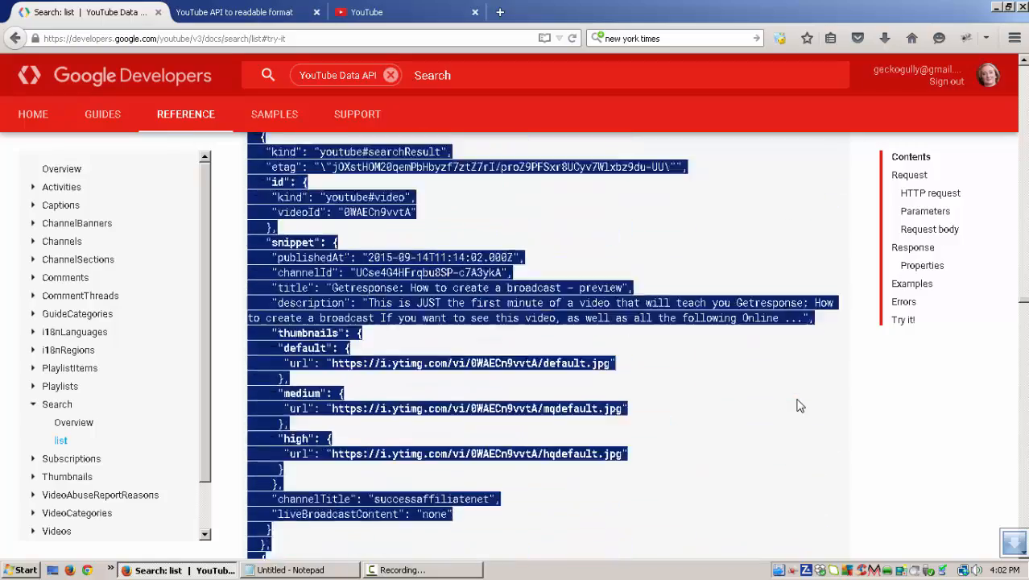
{"action": "scroll", "coordinate": [799, 406], "scroll_direction": "up", "scroll_amount": 20}
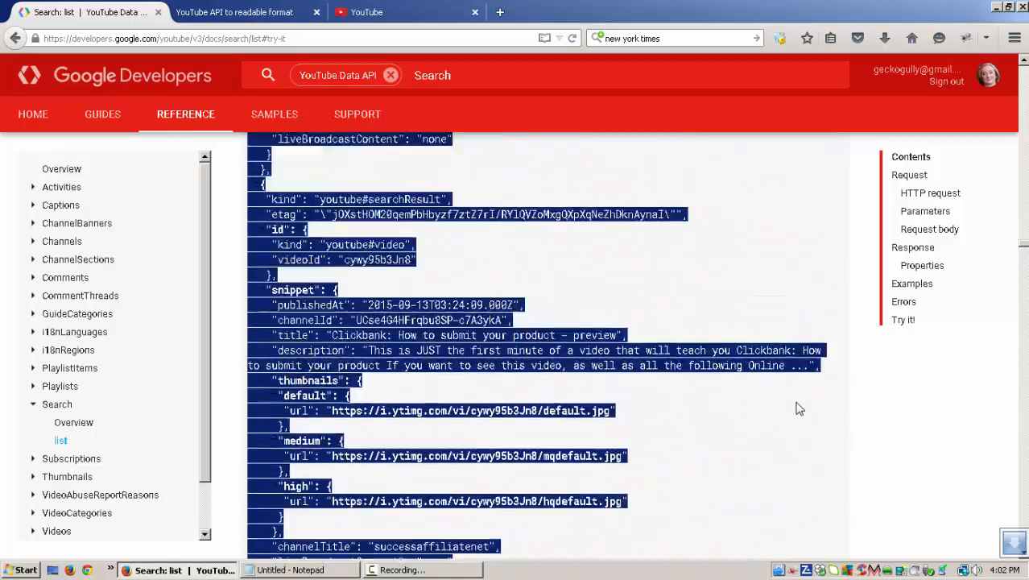
{"action": "scroll", "coordinate": [799, 408], "scroll_direction": "up", "scroll_amount": 15}
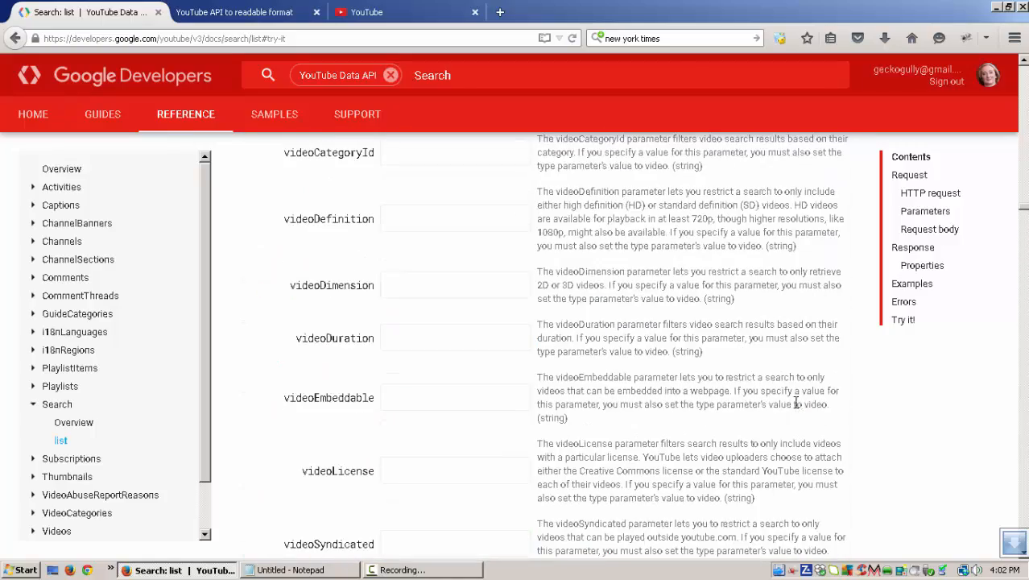
{"action": "scroll", "coordinate": [798, 411], "scroll_direction": "down", "scroll_amount": 5}
{"action": "left_click", "coordinate": [608, 411]}
{"action": "scroll", "coordinate": [608, 411], "scroll_direction": "down", "scroll_amount": 4}
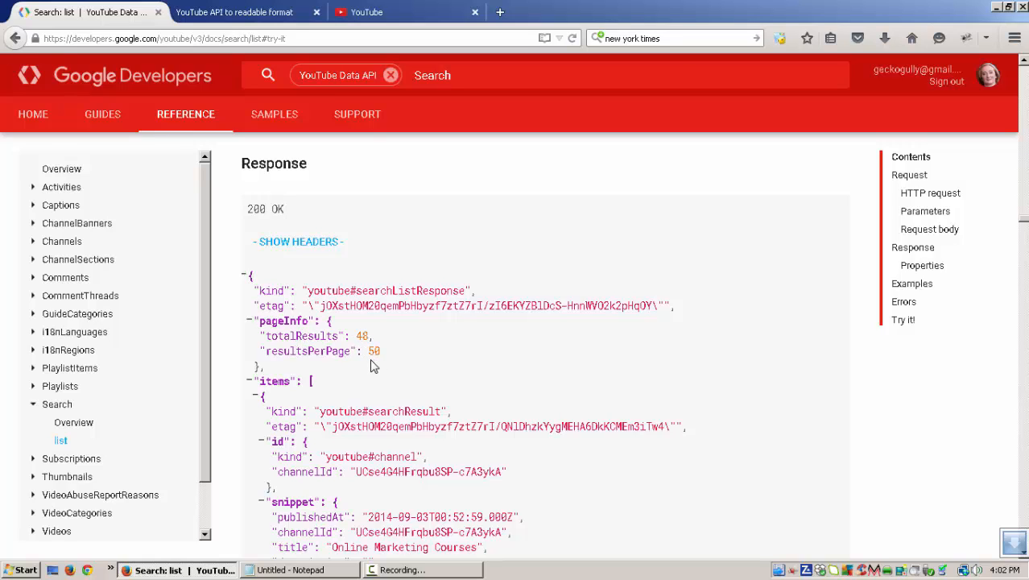
{"action": "scroll", "coordinate": [373, 366], "scroll_direction": "down", "scroll_amount": 2}
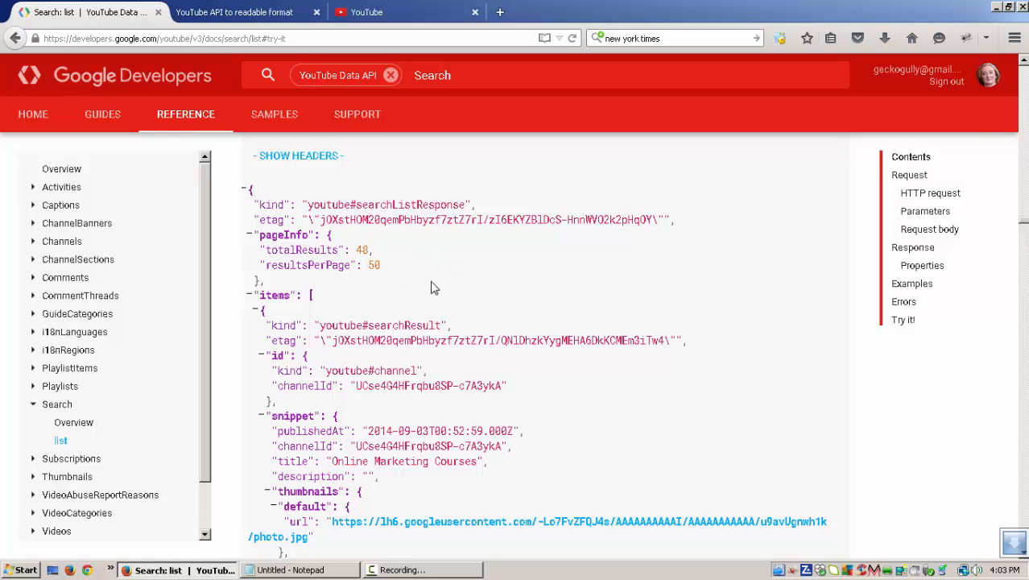
{"action": "left_click", "coordinate": [397, 572]}
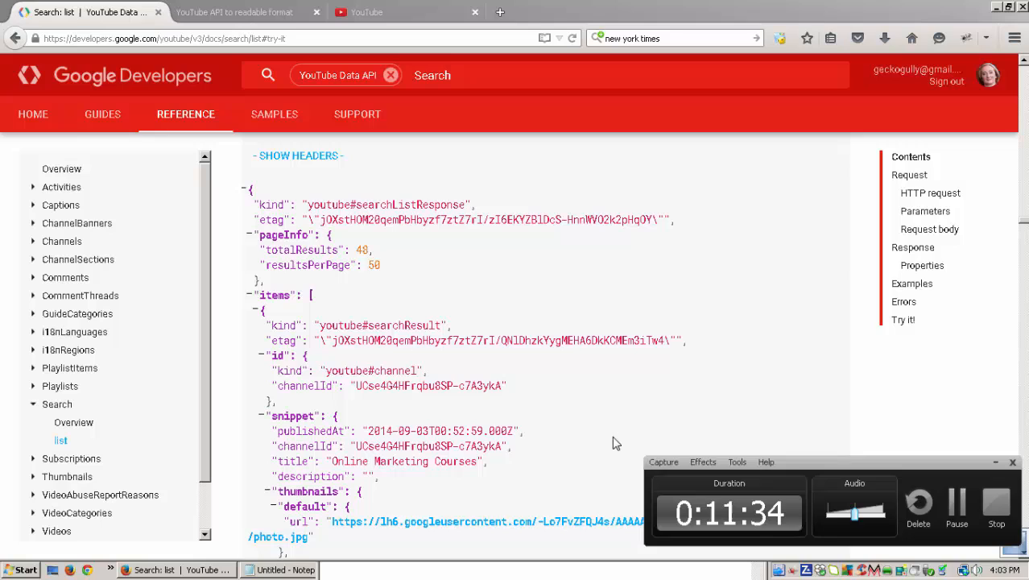
{"action": "left_click", "coordinate": [959, 503]}
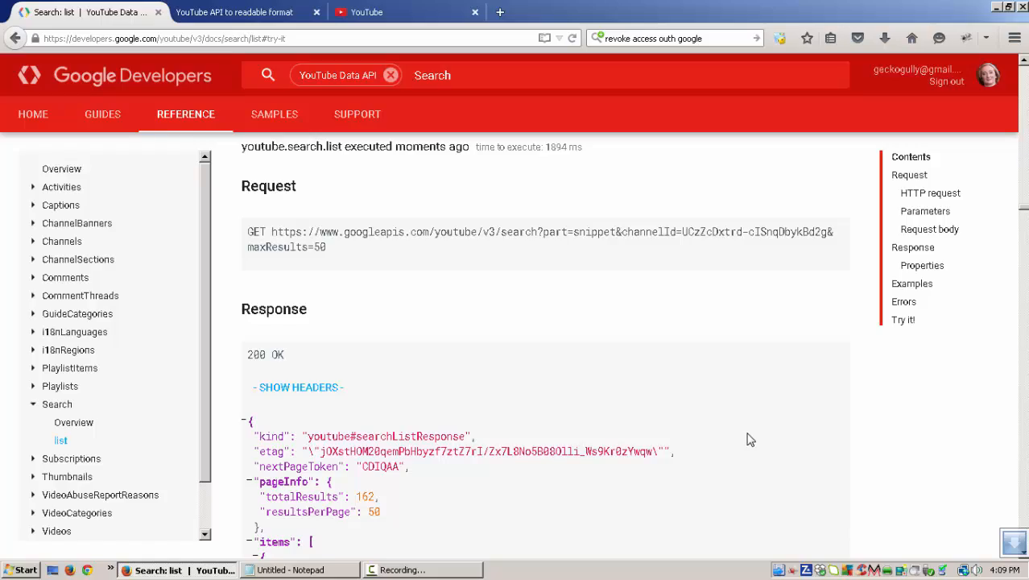
Step: Review the channelId and maxResults parameters of the executed request and copy the nextPageToken value from its response
{"action": "scroll", "coordinate": [749, 439], "scroll_direction": "up", "scroll_amount": 15}
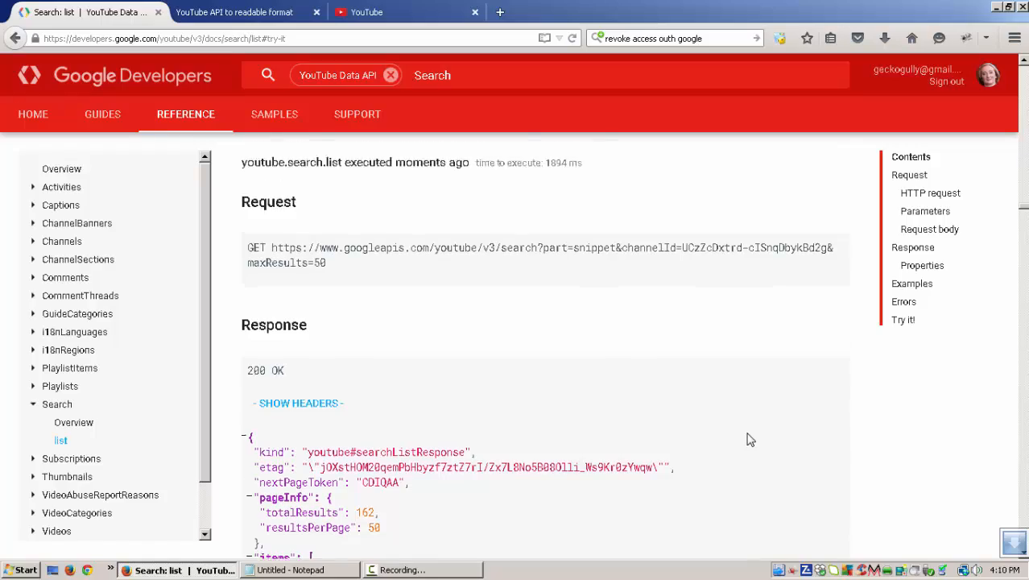
{"action": "scroll", "coordinate": [749, 439], "scroll_direction": "up", "scroll_amount": 15}
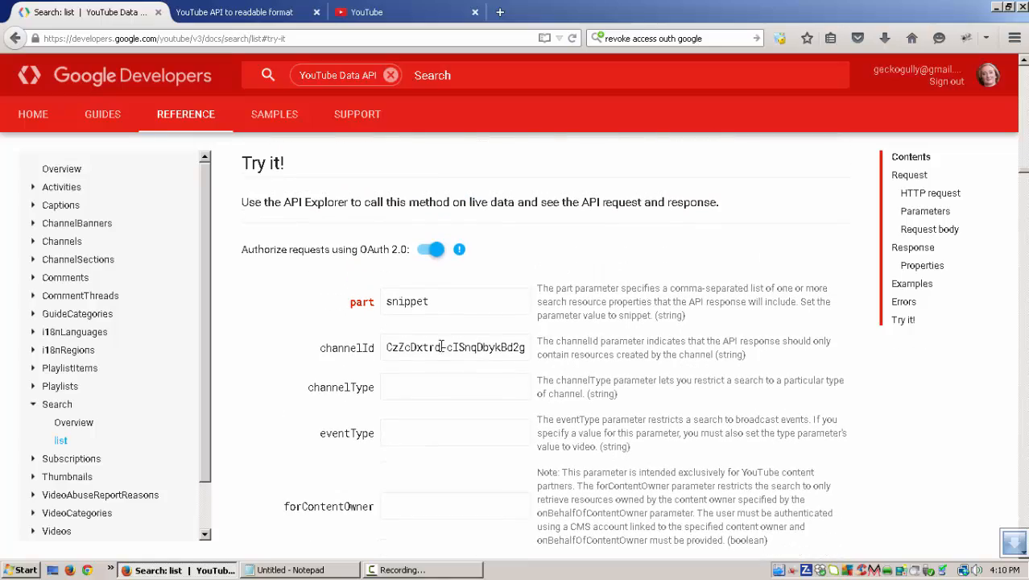
{"action": "scroll", "coordinate": [600, 355], "scroll_direction": "down", "scroll_amount": 3}
{"action": "scroll", "coordinate": [601, 355], "scroll_direction": "down", "scroll_amount": 20}
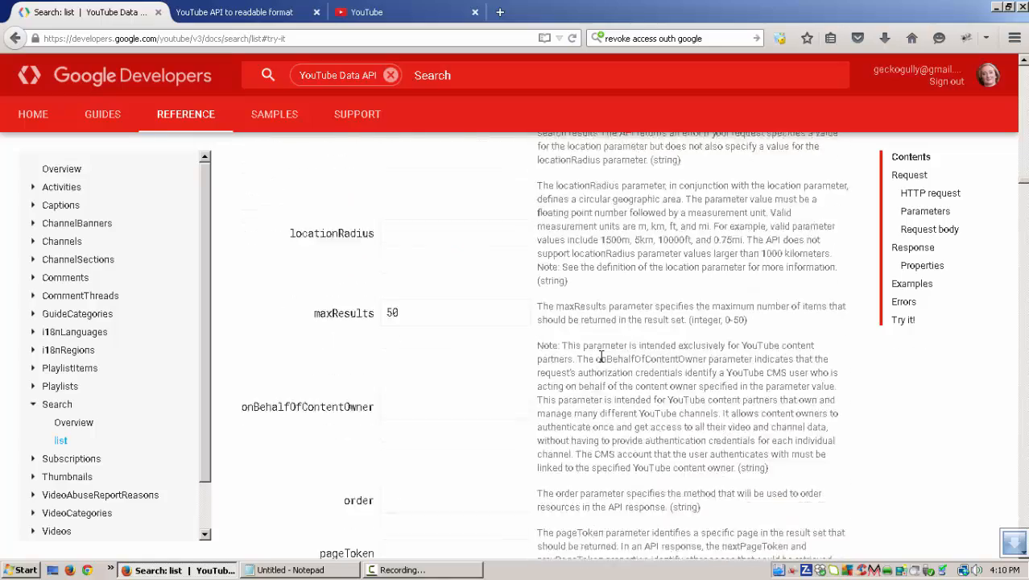
{"action": "scroll", "coordinate": [601, 355], "scroll_direction": "down", "scroll_amount": 10}
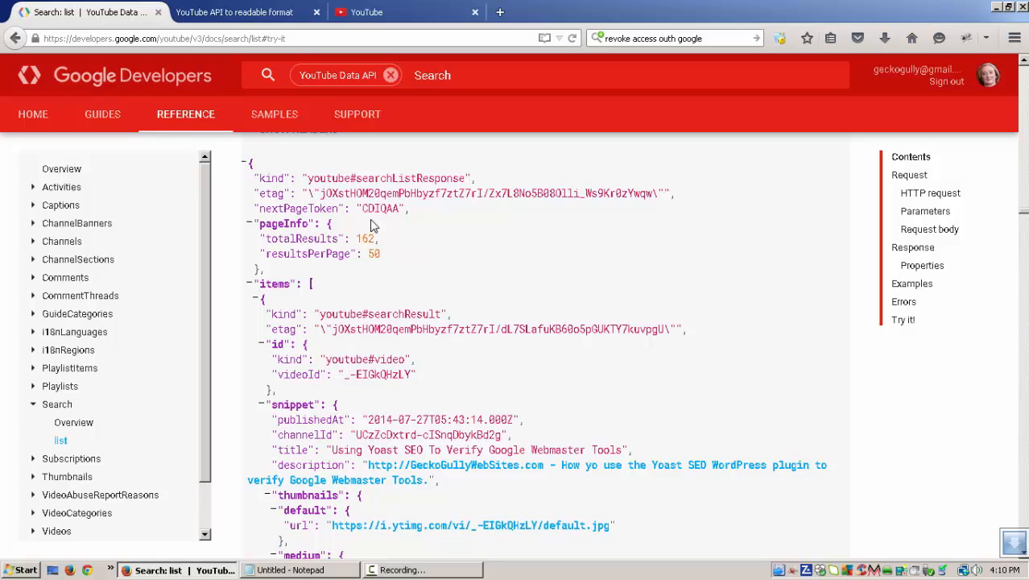
{"action": "left_click_drag", "start_coordinate": [362, 208], "coordinate": [399, 211]}
{"action": "key", "text": "ctrl+c"}
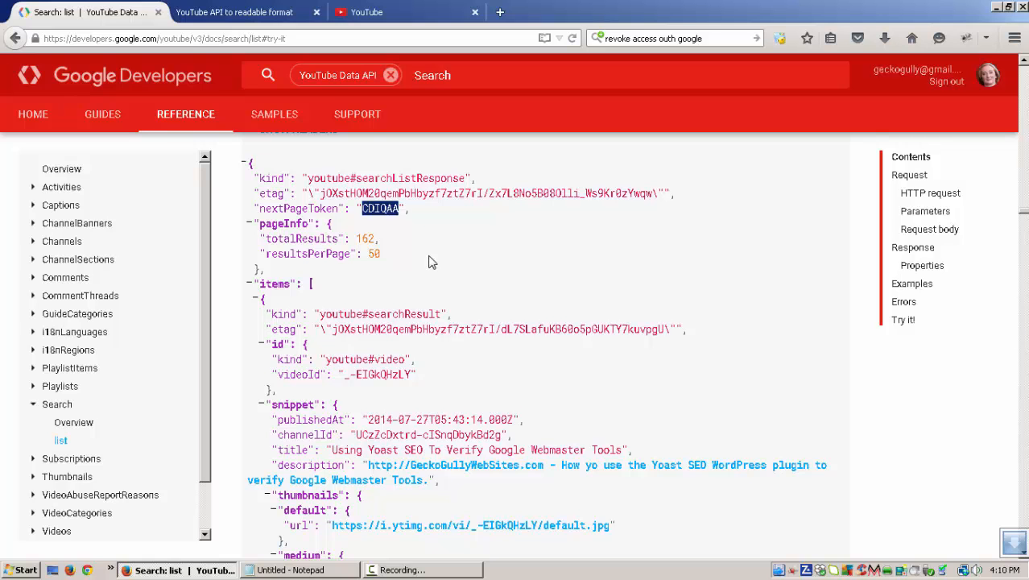
Step: Paste the copied next-page token into the pageToken parameter of the Search: list request form
{"action": "scroll", "coordinate": [479, 269], "scroll_direction": "up", "scroll_amount": 10}
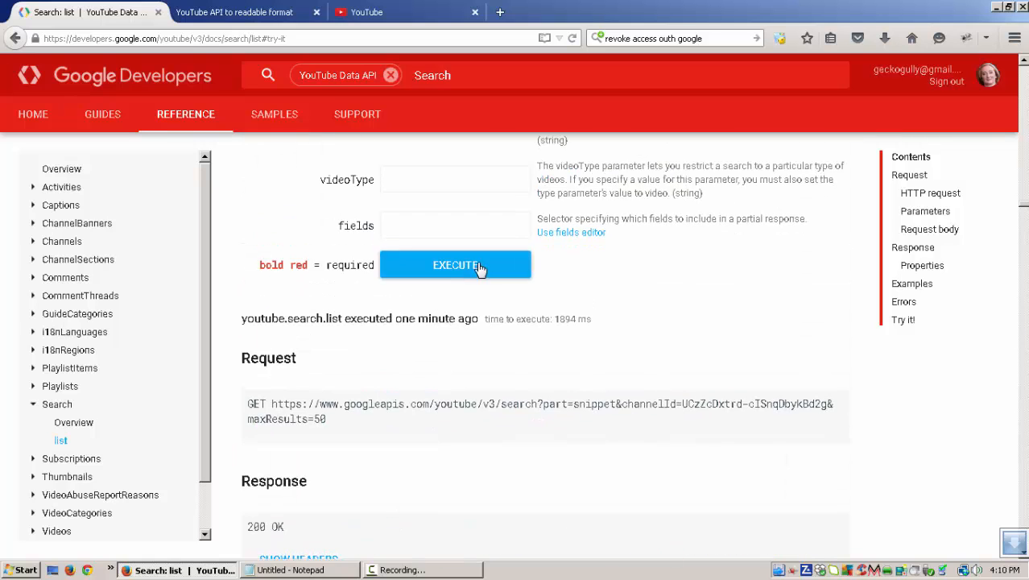
{"action": "scroll", "coordinate": [478, 268], "scroll_direction": "down", "scroll_amount": 10}
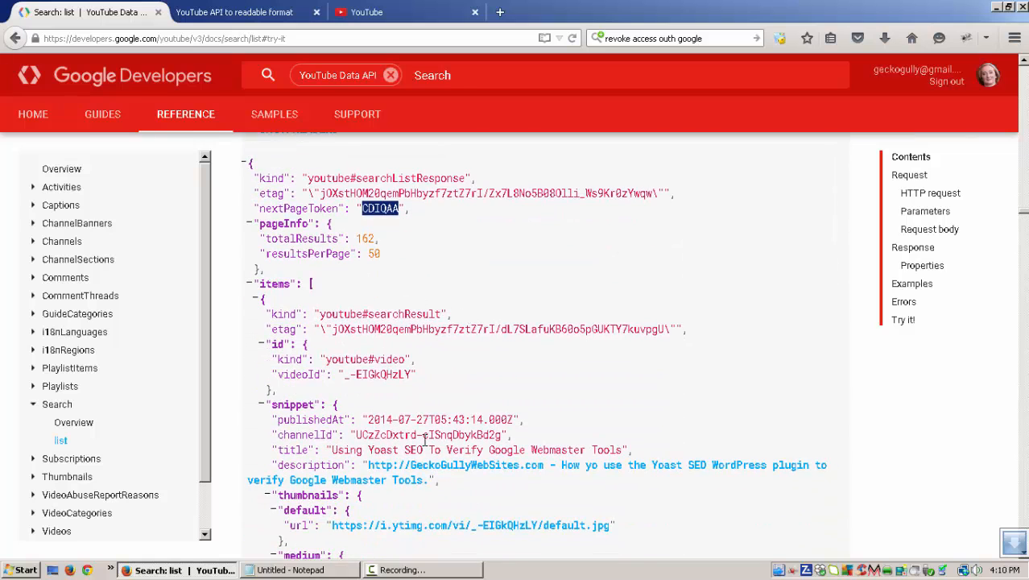
{"action": "scroll", "coordinate": [441, 413], "scroll_direction": "up", "scroll_amount": 8}
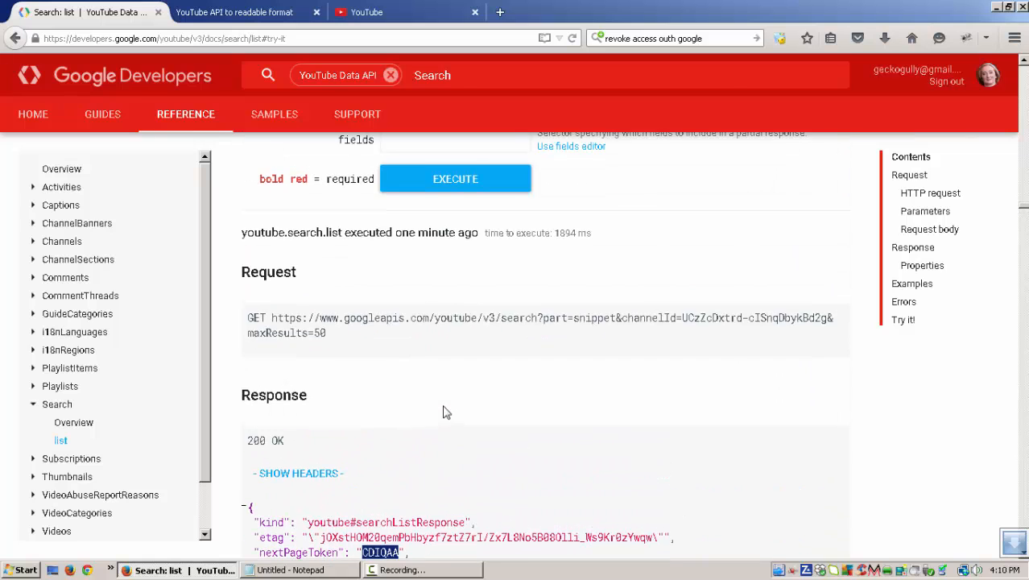
{"action": "scroll", "coordinate": [441, 413], "scroll_direction": "up", "scroll_amount": 10}
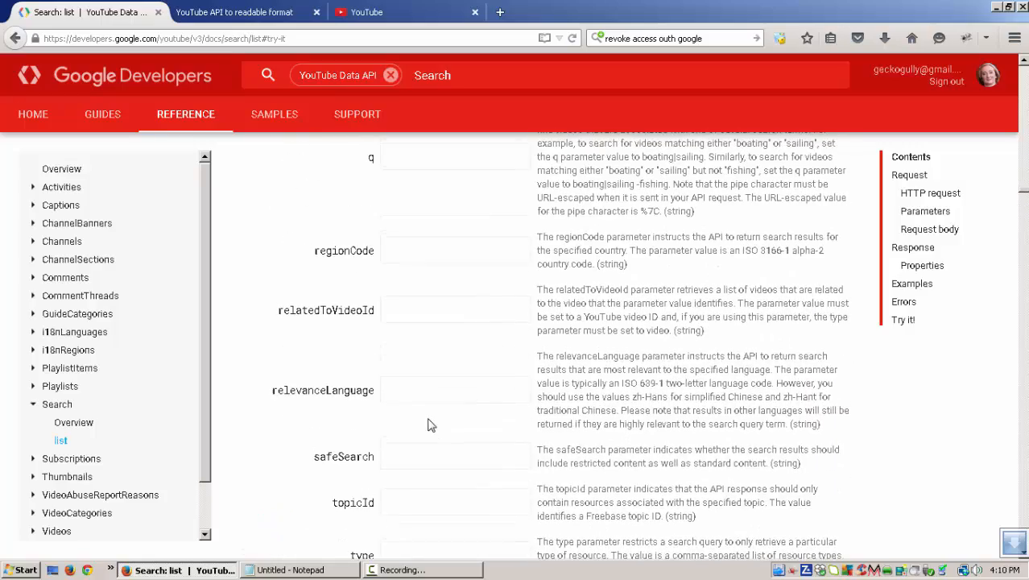
{"action": "scroll", "coordinate": [434, 426], "scroll_direction": "up", "scroll_amount": 3}
{"action": "scroll", "coordinate": [430, 425], "scroll_direction": "up", "scroll_amount": 3}
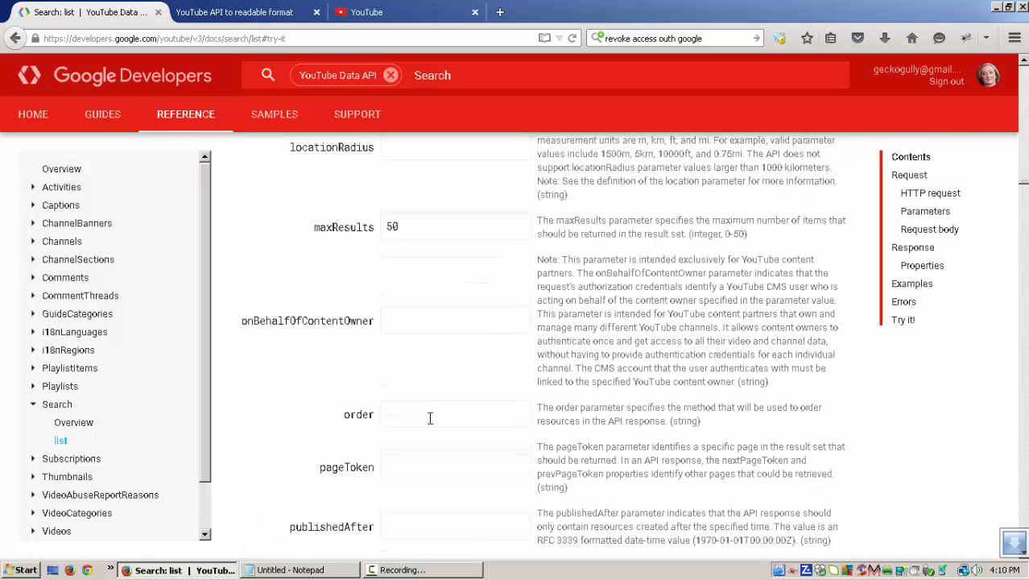
{"action": "scroll", "coordinate": [430, 418], "scroll_direction": "down", "scroll_amount": 1}
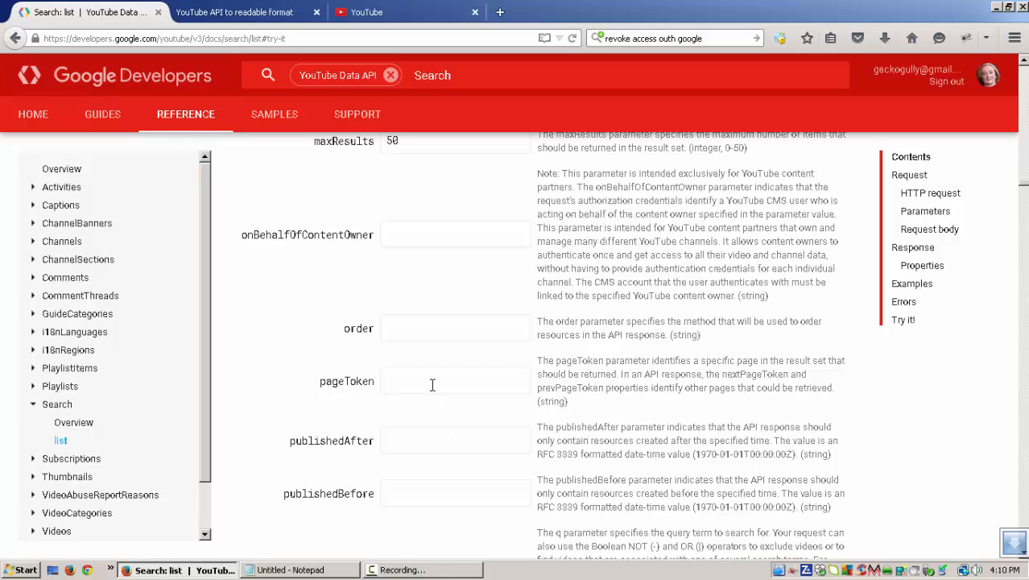
{"action": "left_click", "coordinate": [432, 384]}
{"action": "key", "text": "ctrl+v"}
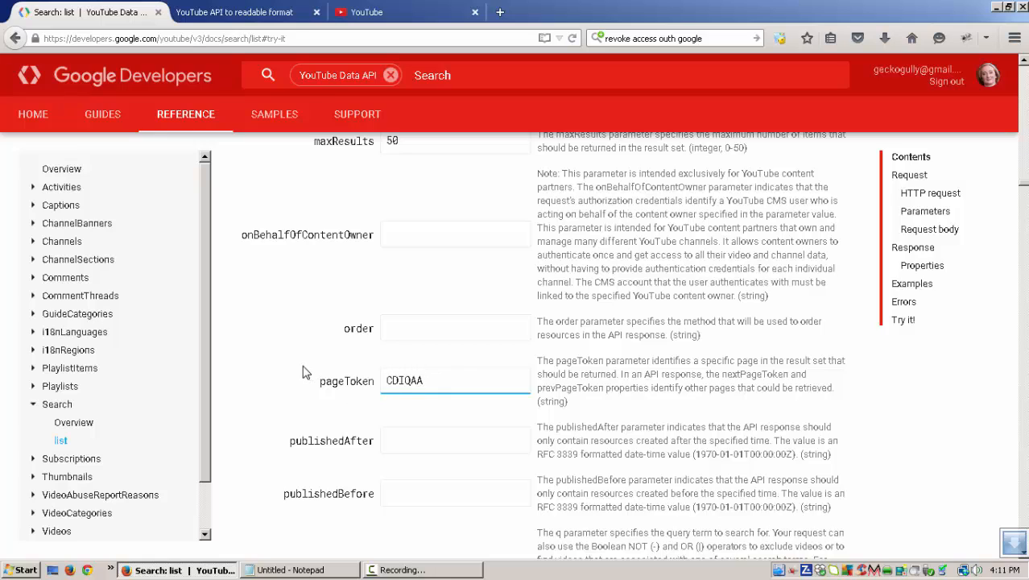
Step: Check the filled-in request parameters and execute the request for the second page of the channel's results
{"action": "scroll", "coordinate": [303, 372], "scroll_direction": "up", "scroll_amount": 6}
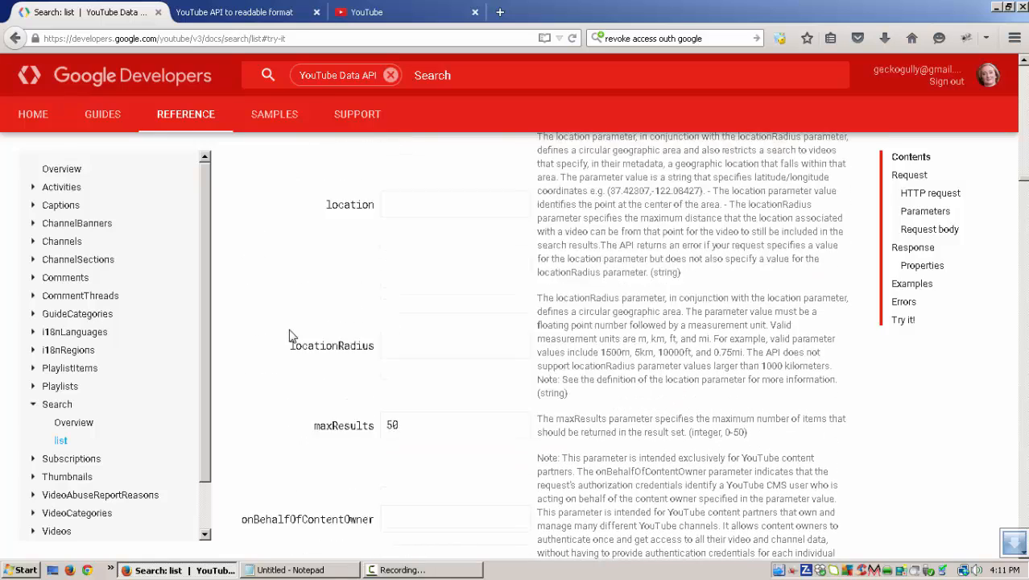
{"action": "scroll", "coordinate": [298, 386], "scroll_direction": "up", "scroll_amount": 4}
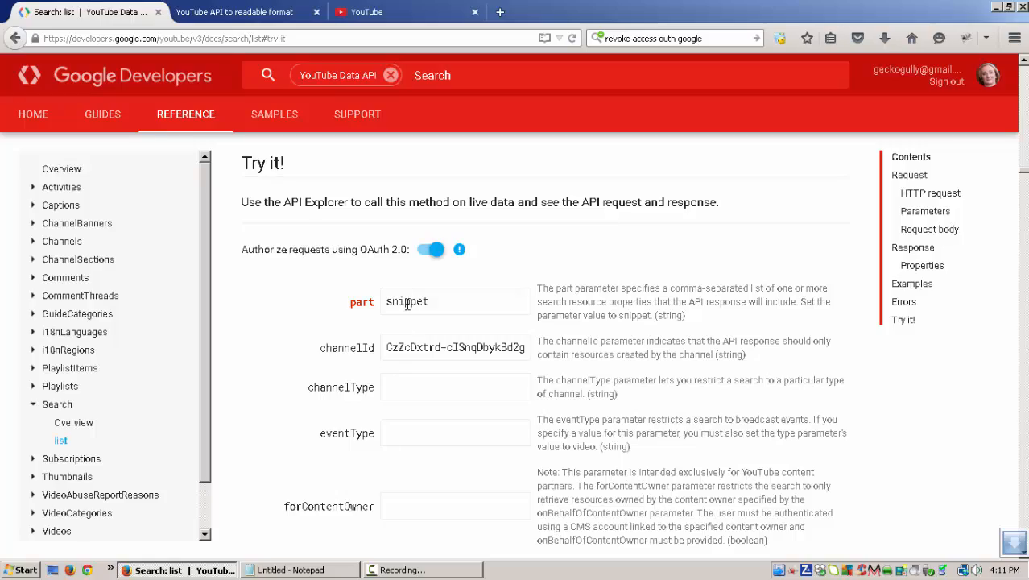
{"action": "scroll", "coordinate": [314, 387], "scroll_direction": "down", "scroll_amount": 9}
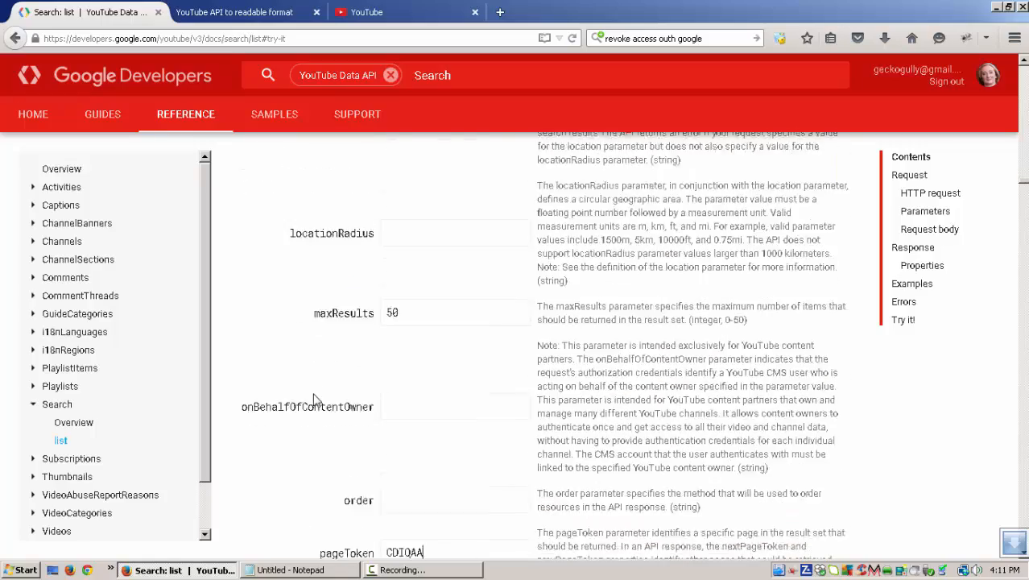
{"action": "scroll", "coordinate": [302, 402], "scroll_direction": "down", "scroll_amount": 9}
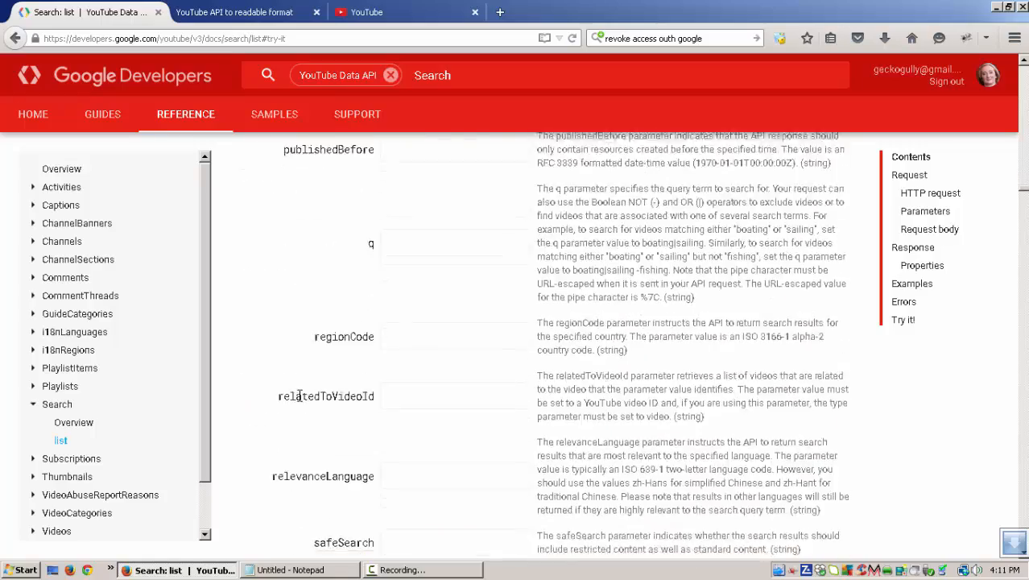
{"action": "scroll", "coordinate": [302, 402], "scroll_direction": "down", "scroll_amount": 5}
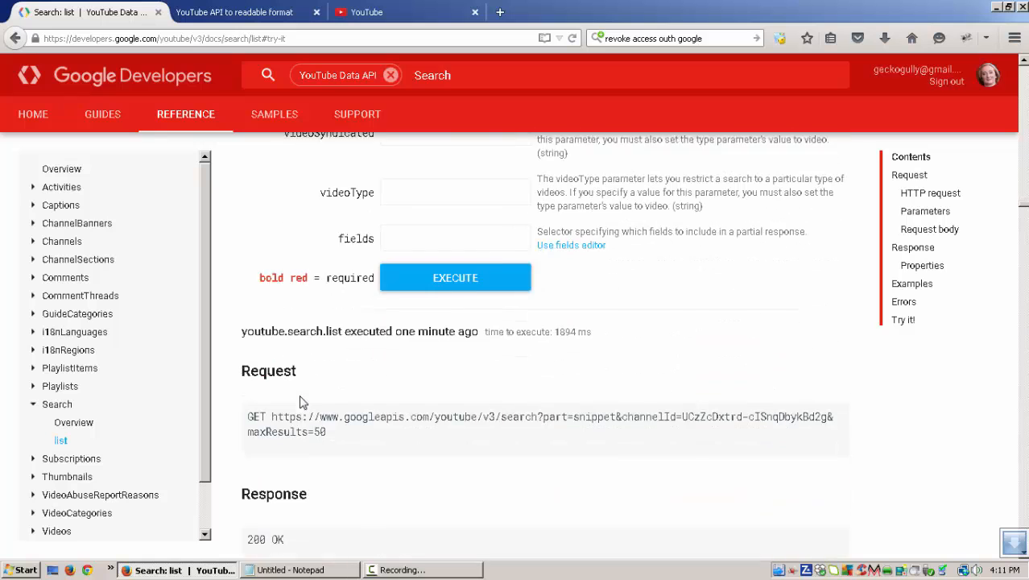
{"action": "left_click", "coordinate": [435, 275]}
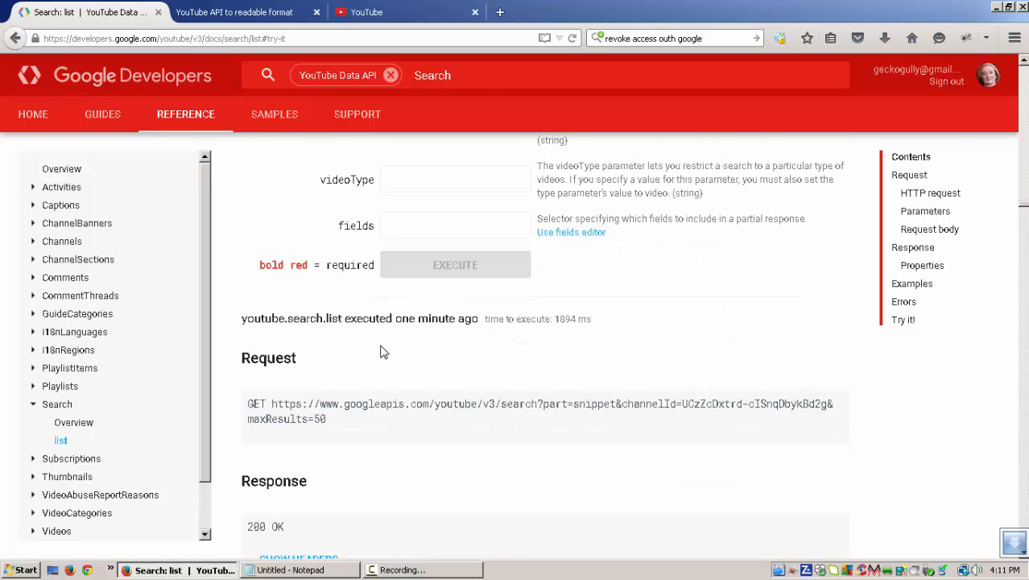
{"action": "scroll", "coordinate": [341, 365], "scroll_direction": "down", "scroll_amount": 5}
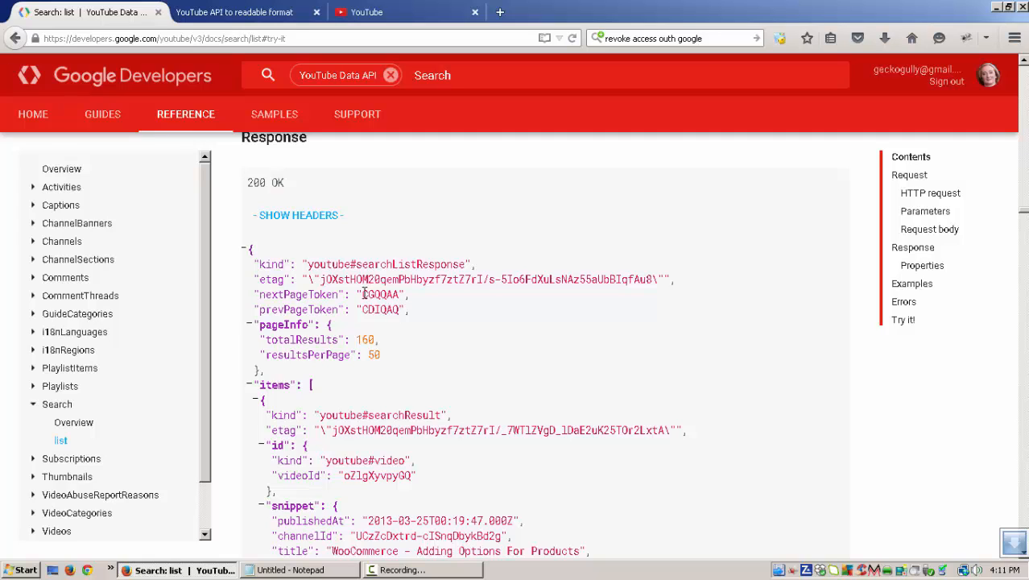
Step: Replace the pageToken parameter's value with the nextPageToken copied from the second page's response
{"action": "left_click_drag", "start_coordinate": [362, 294], "coordinate": [399, 295]}
{"action": "key", "text": "ctrl+c"}
{"action": "scroll", "coordinate": [463, 314], "scroll_direction": "up", "scroll_amount": 15}
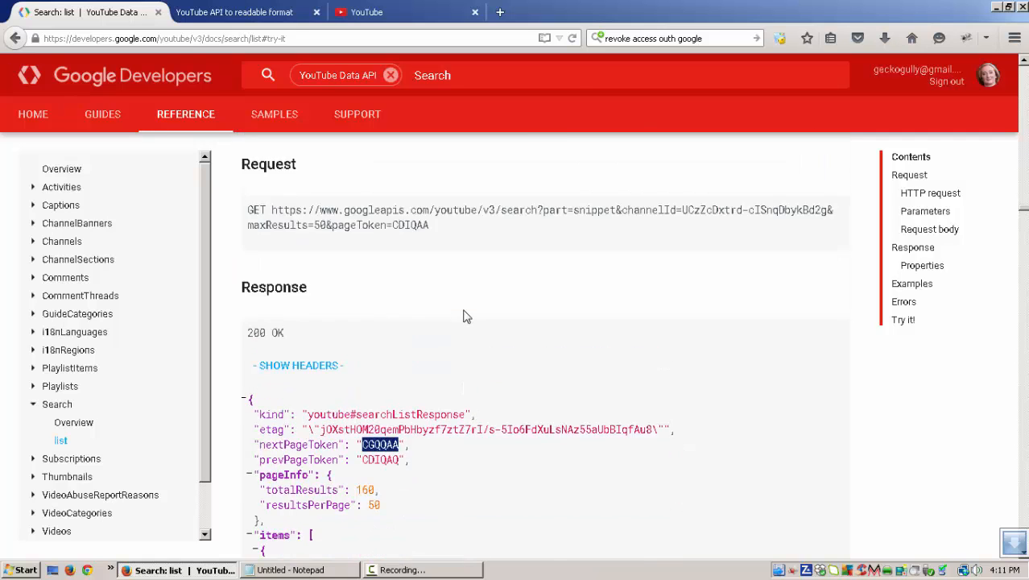
{"action": "scroll", "coordinate": [385, 344], "scroll_direction": "up", "scroll_amount": 7}
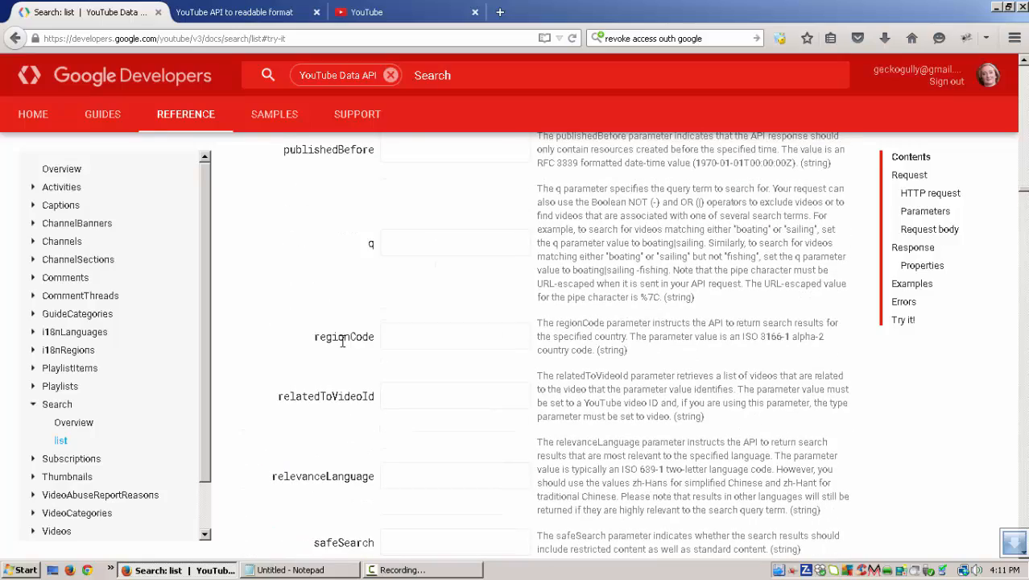
{"action": "scroll", "coordinate": [304, 336], "scroll_direction": "up", "scroll_amount": 3}
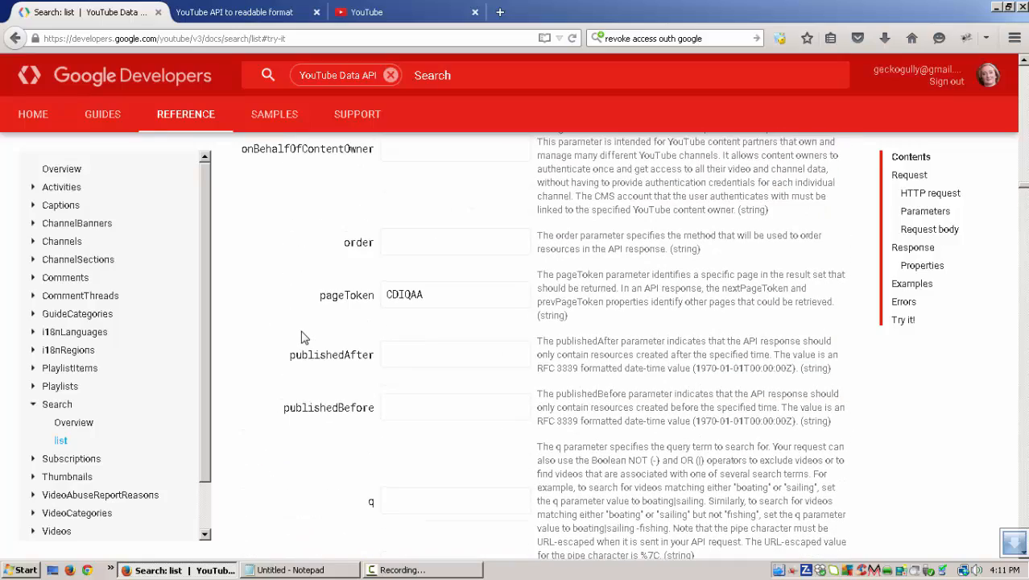
{"action": "left_click_drag", "start_coordinate": [442, 293], "coordinate": [369, 296]}
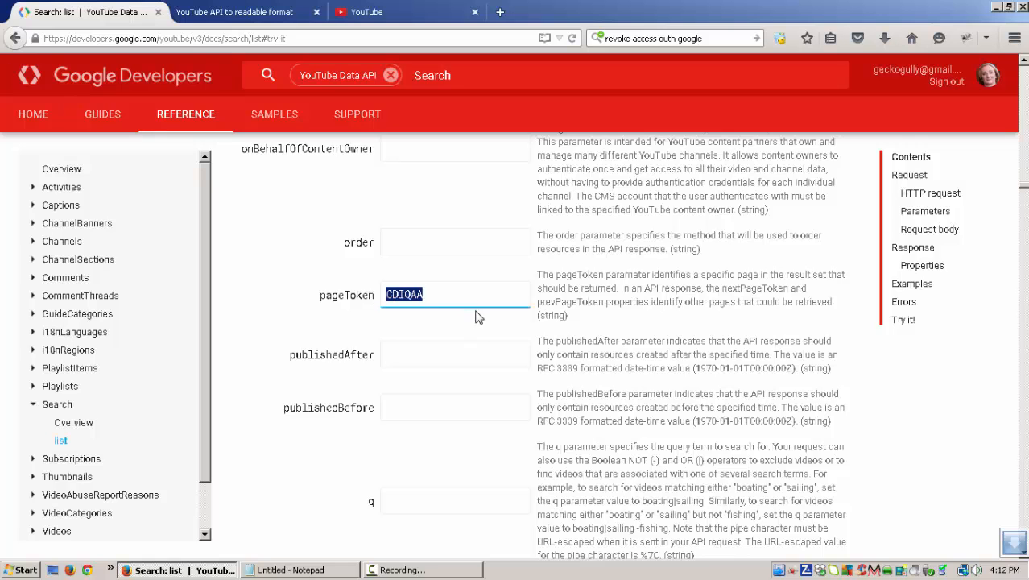
{"action": "key", "text": "ctrl+v"}
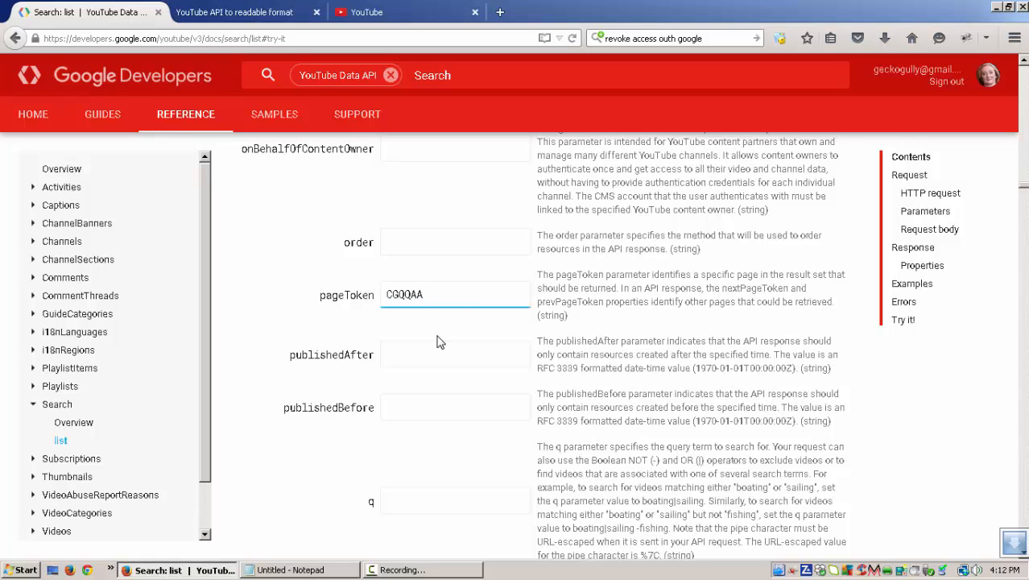
Step: Execute the Search: list request with the updated pageToken to retrieve the third page of results
{"action": "scroll", "coordinate": [438, 344], "scroll_direction": "down", "scroll_amount": 15}
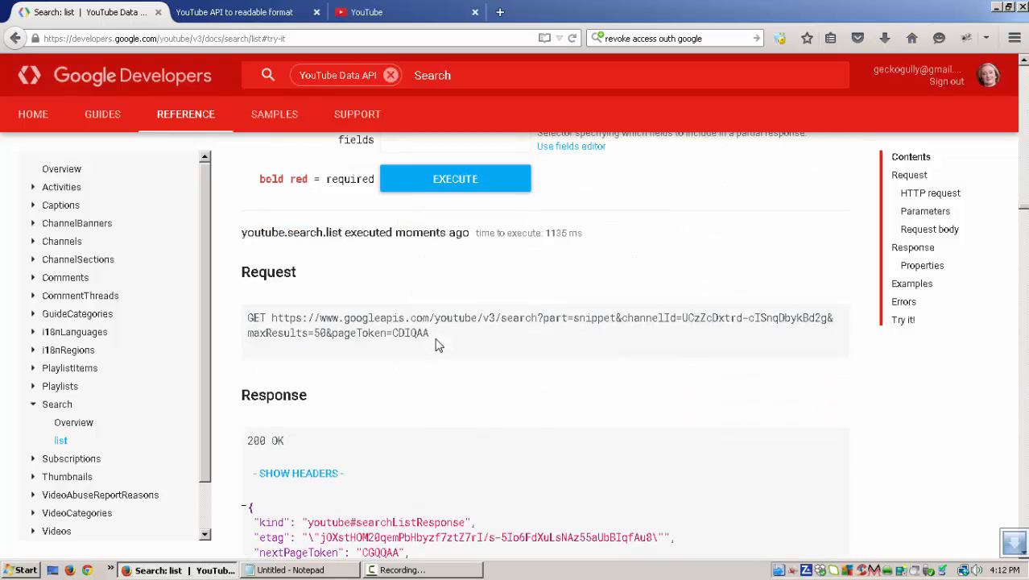
{"action": "scroll", "coordinate": [442, 333], "scroll_direction": "up", "scroll_amount": 3}
{"action": "left_click", "coordinate": [447, 351]}
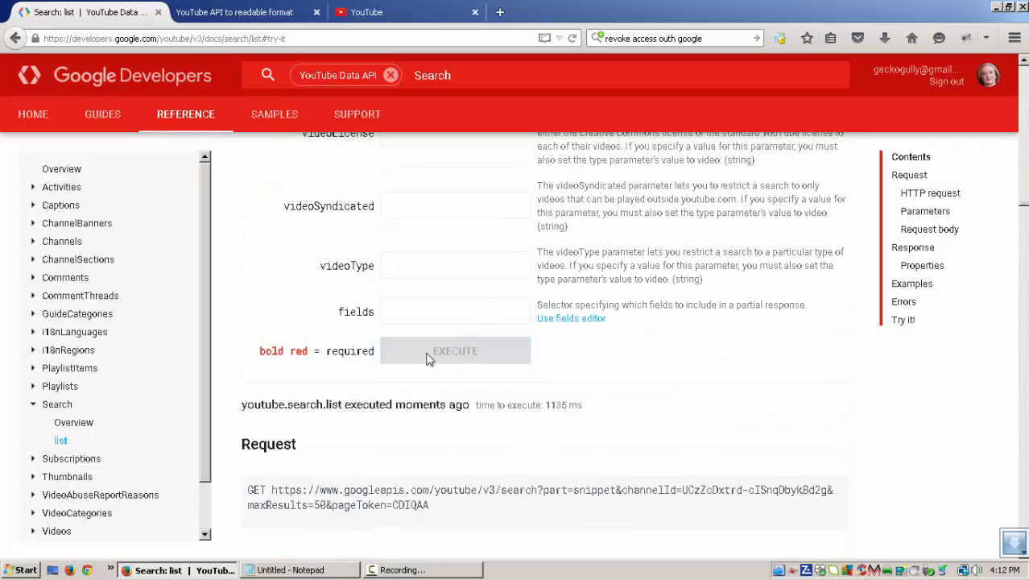
{"action": "scroll", "coordinate": [330, 385], "scroll_direction": "down", "scroll_amount": 3}
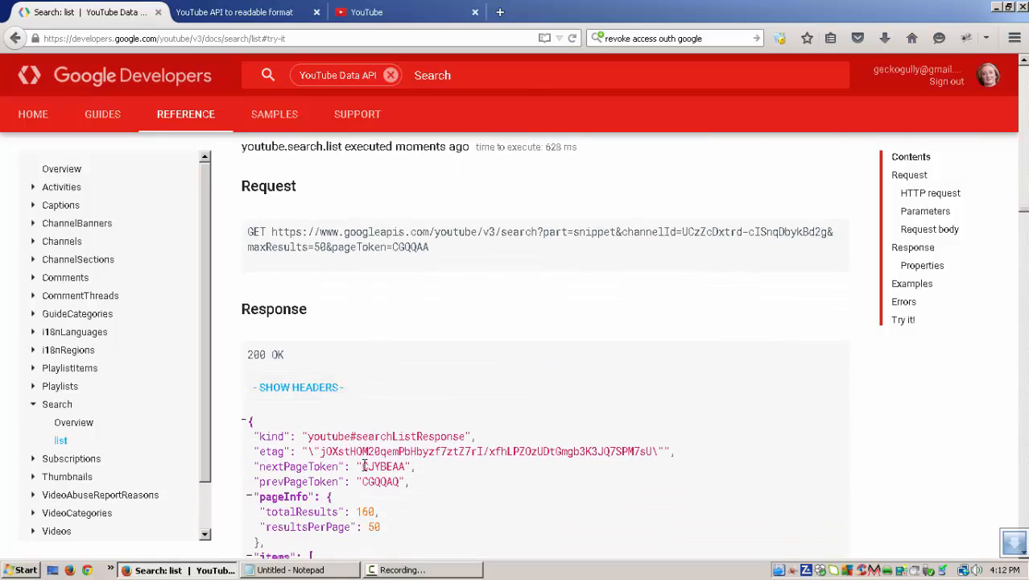
Step: Look over the first items of the third page's response and copy its nextPageToken value
{"action": "scroll", "coordinate": [490, 461], "scroll_direction": "down", "scroll_amount": 5}
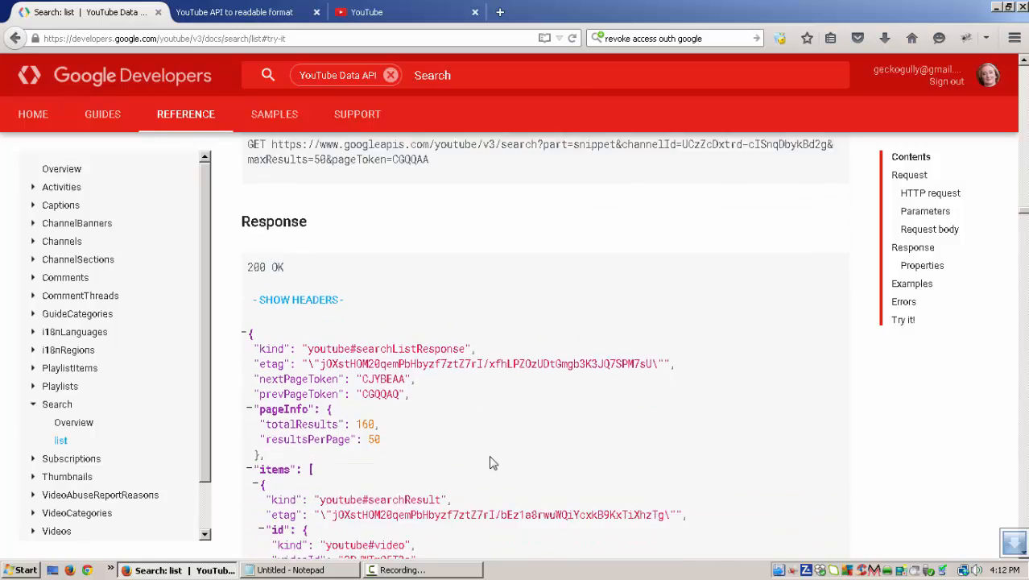
{"action": "scroll", "coordinate": [492, 463], "scroll_direction": "down", "scroll_amount": 6}
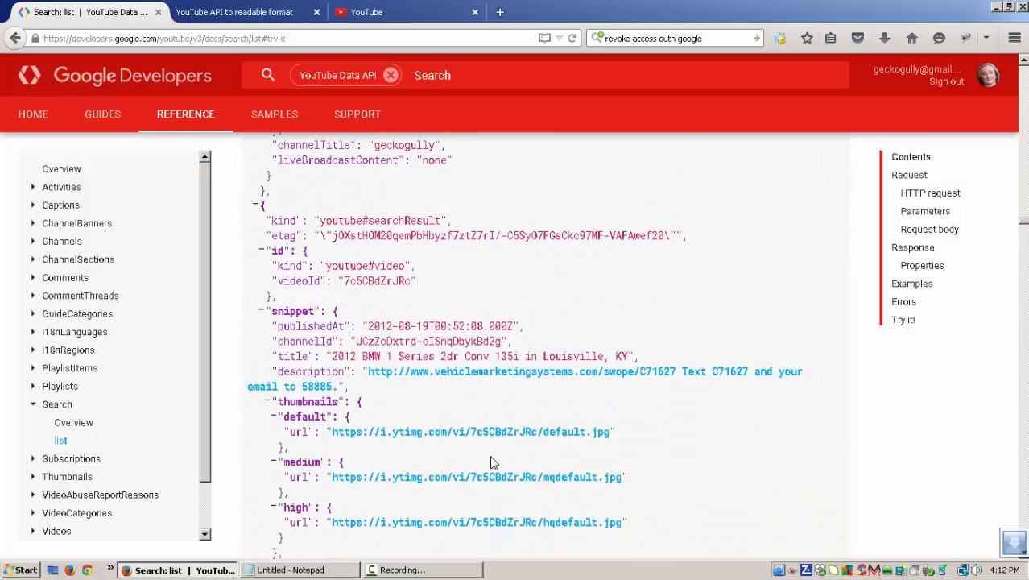
{"action": "scroll", "coordinate": [493, 463], "scroll_direction": "up", "scroll_amount": 7}
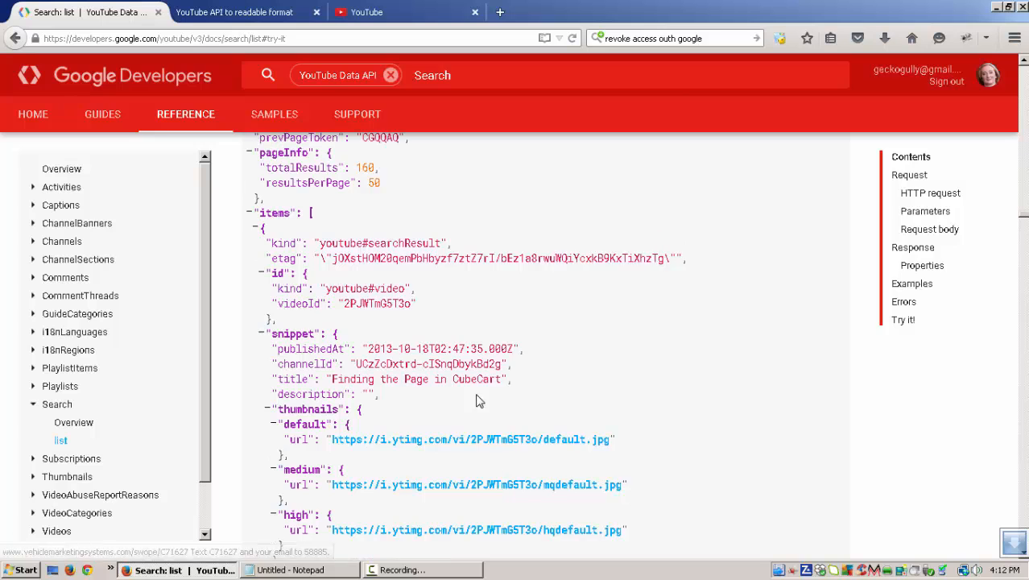
{"action": "scroll", "coordinate": [463, 378], "scroll_direction": "up", "scroll_amount": 2}
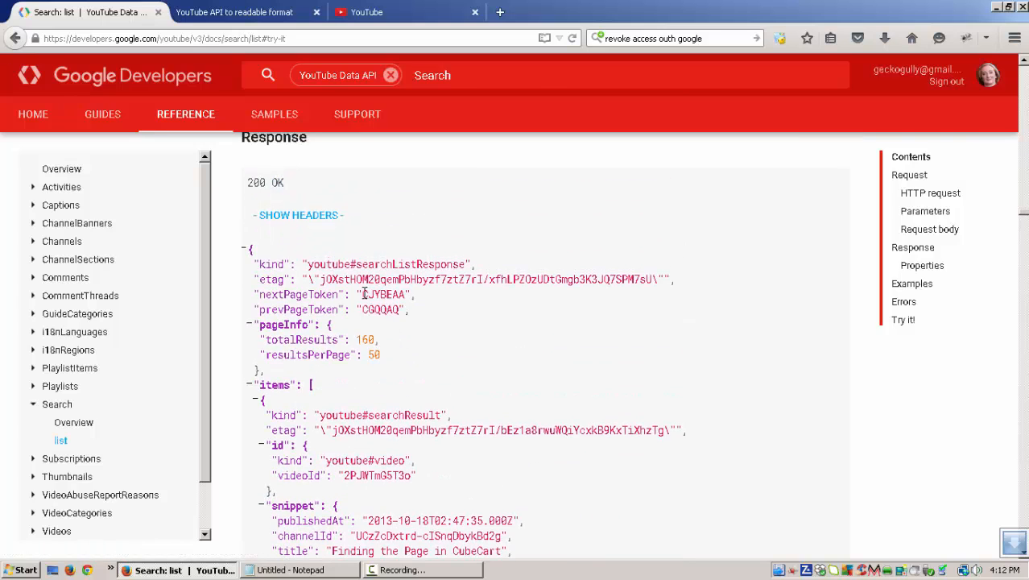
{"action": "left_click_drag", "start_coordinate": [362, 294], "coordinate": [405, 295]}
{"action": "key", "text": "ctrl+c"}
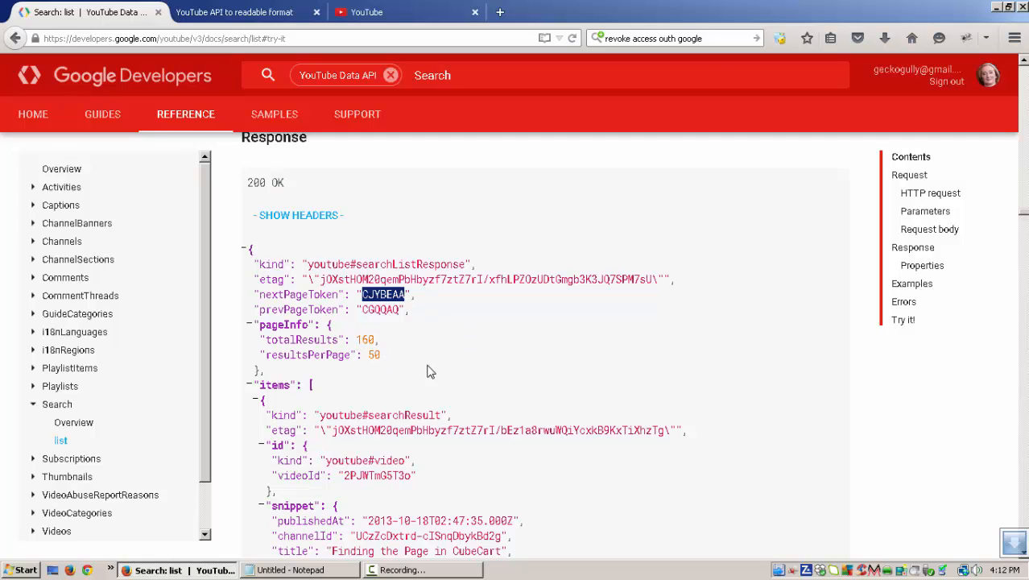
{"action": "scroll", "coordinate": [564, 370], "scroll_direction": "up", "scroll_amount": 1}
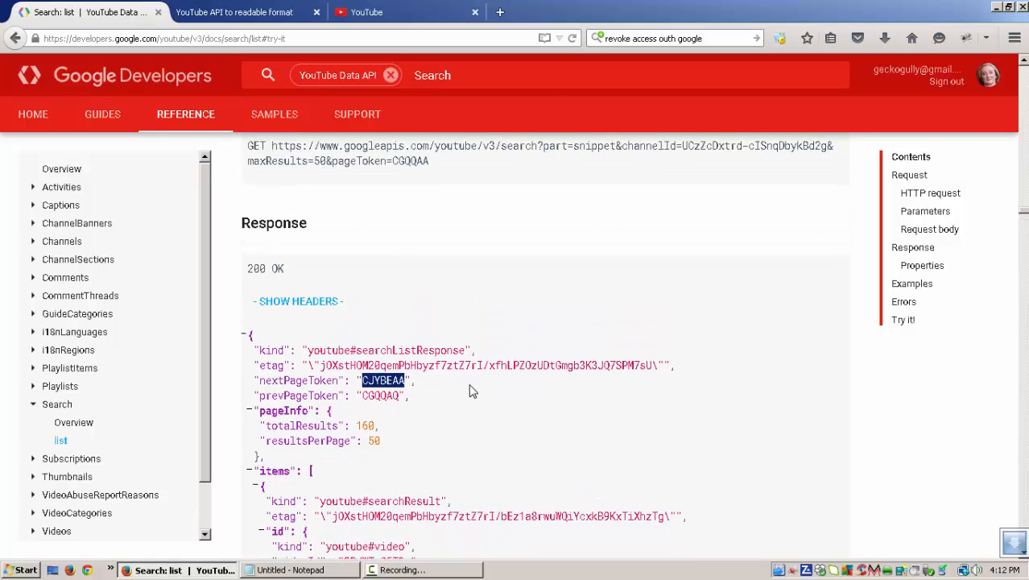
Step: Replace the pageToken parameter's value with the third response's copied nextPageToken and execute the request for the fourth page
{"action": "scroll", "coordinate": [471, 390], "scroll_direction": "up", "scroll_amount": 10}
{"action": "scroll", "coordinate": [467, 384], "scroll_direction": "up", "scroll_amount": 7}
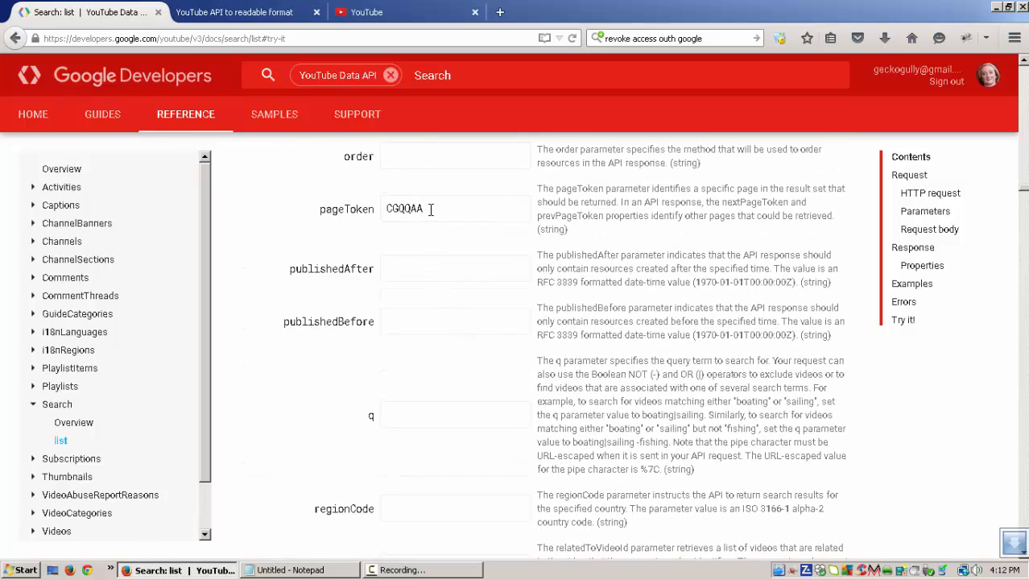
{"action": "left_click_drag", "start_coordinate": [428, 209], "coordinate": [383, 208]}
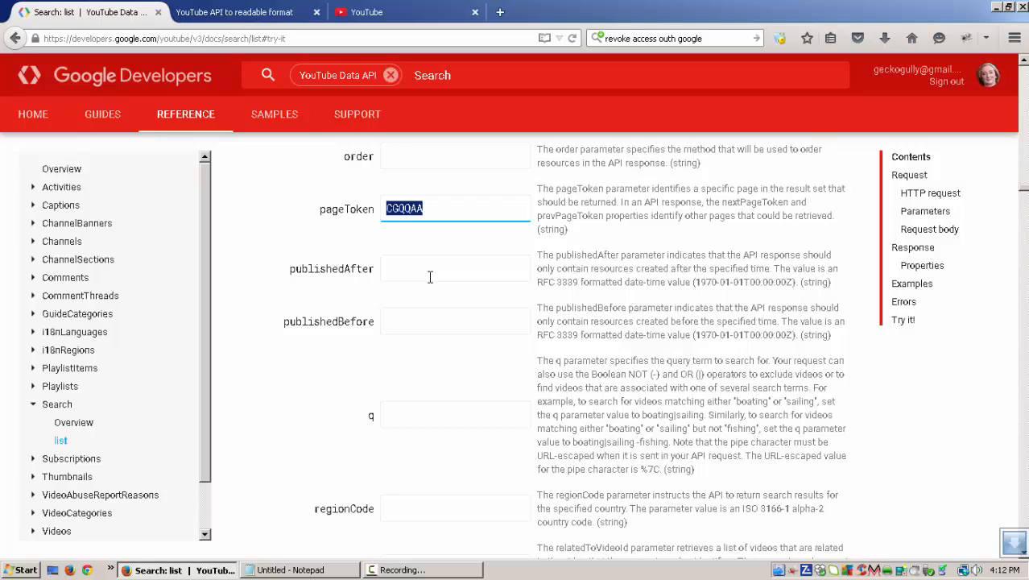
{"action": "key", "text": "ctrl+v"}
{"action": "scroll", "coordinate": [463, 306], "scroll_direction": "down", "scroll_amount": 12}
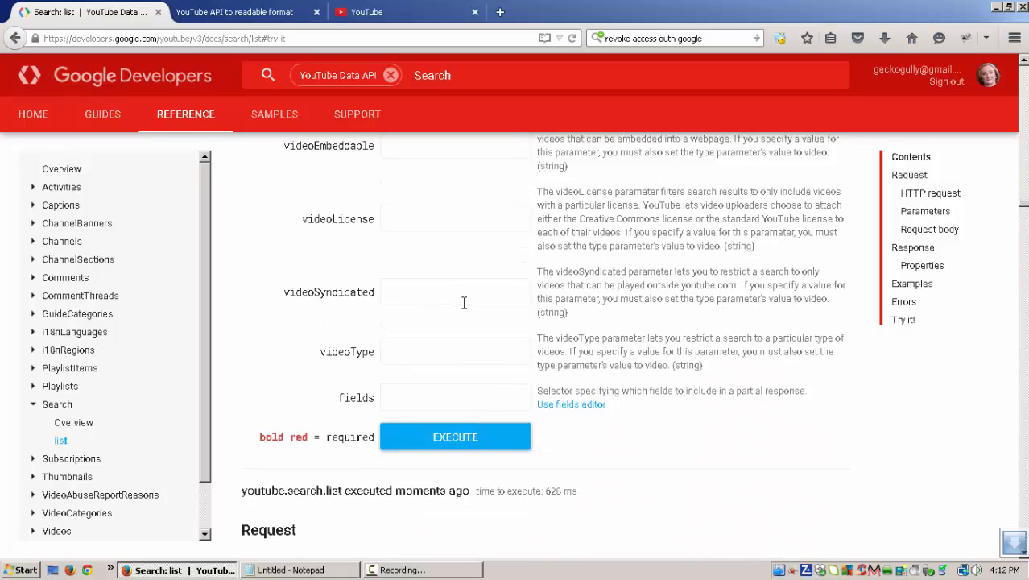
{"action": "scroll", "coordinate": [464, 302], "scroll_direction": "down", "scroll_amount": 2}
{"action": "left_click", "coordinate": [459, 351]}
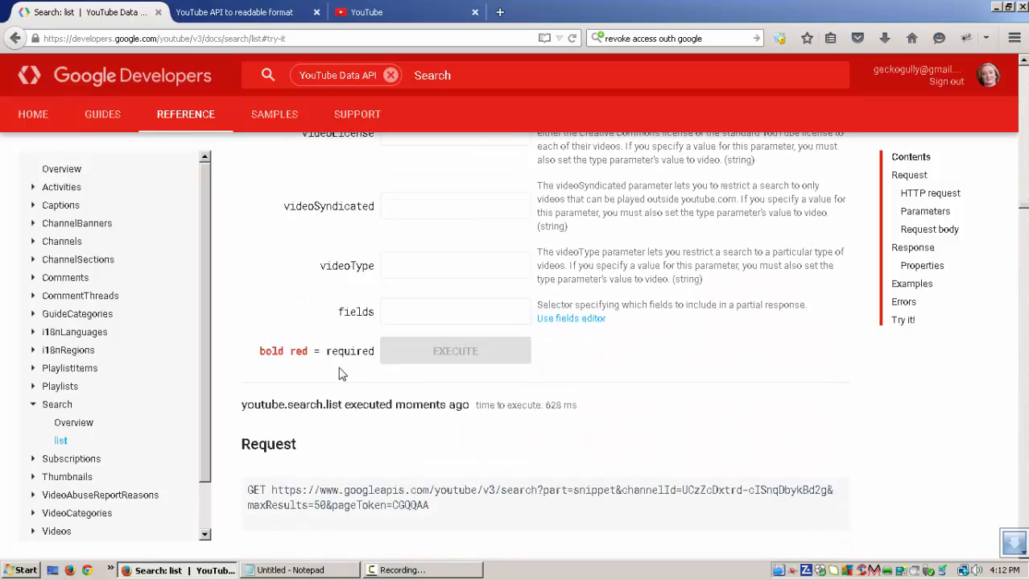
Step: Examine the fourth page's response, checking its page tokens, pageInfo and the listed video items
{"action": "scroll", "coordinate": [339, 370], "scroll_direction": "down", "scroll_amount": 7}
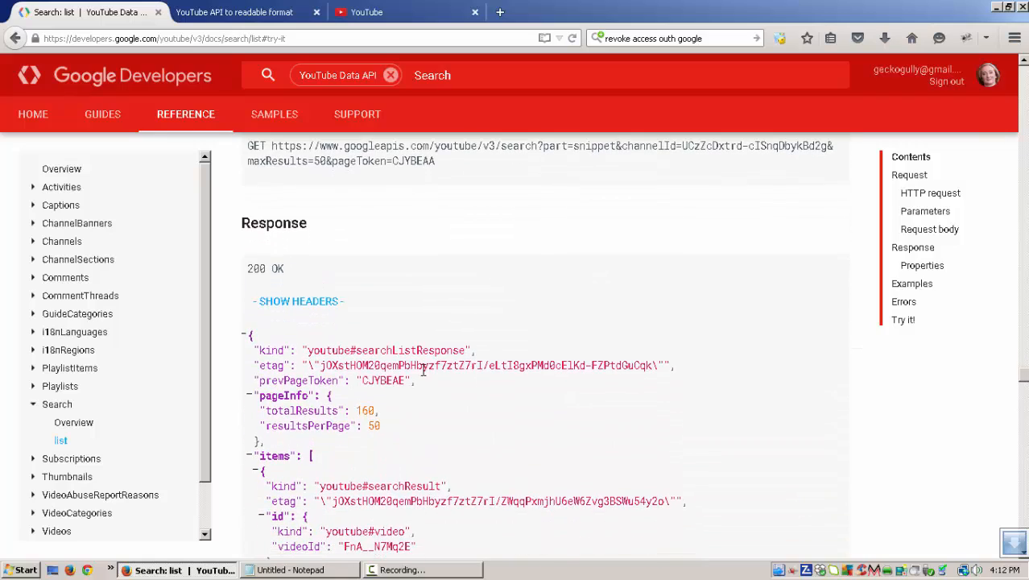
{"action": "scroll", "coordinate": [431, 393], "scroll_direction": "down", "scroll_amount": 2}
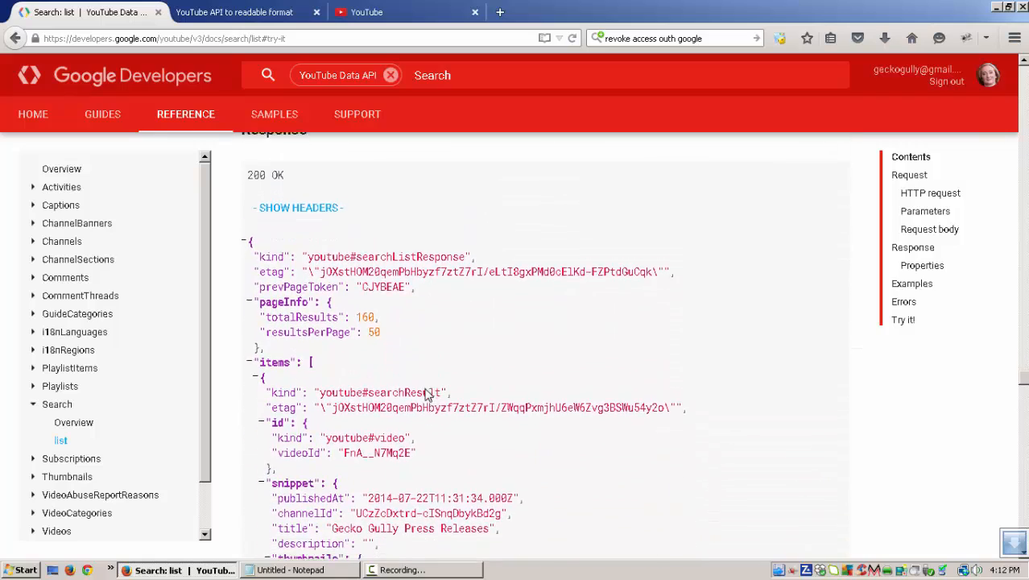
{"action": "scroll", "coordinate": [427, 393], "scroll_direction": "down", "scroll_amount": 20}
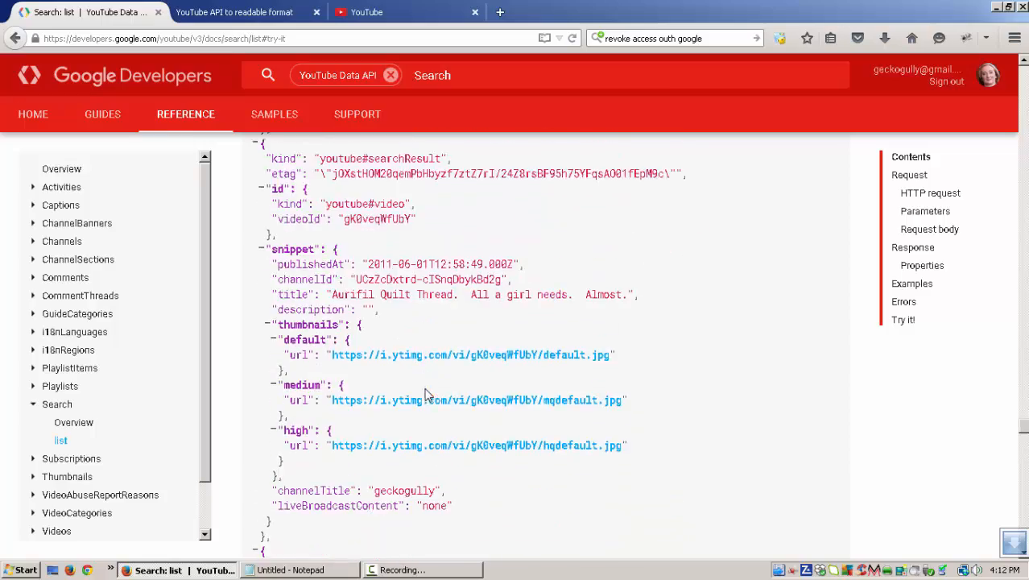
{"action": "scroll", "coordinate": [427, 394], "scroll_direction": "down", "scroll_amount": 16}
{"action": "scroll", "coordinate": [425, 388], "scroll_direction": "up", "scroll_amount": 11}
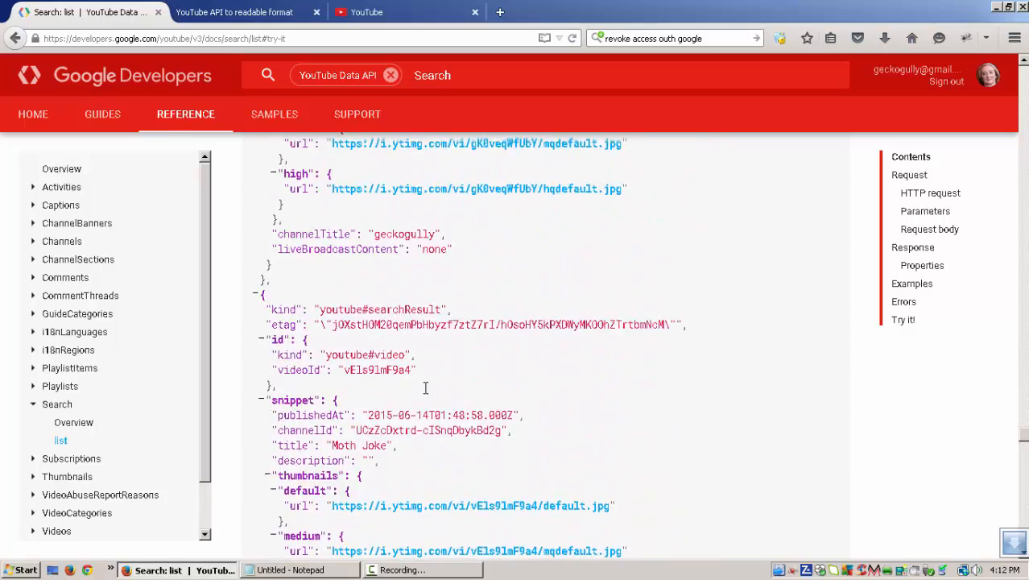
{"action": "scroll", "coordinate": [425, 388], "scroll_direction": "down", "scroll_amount": 20}
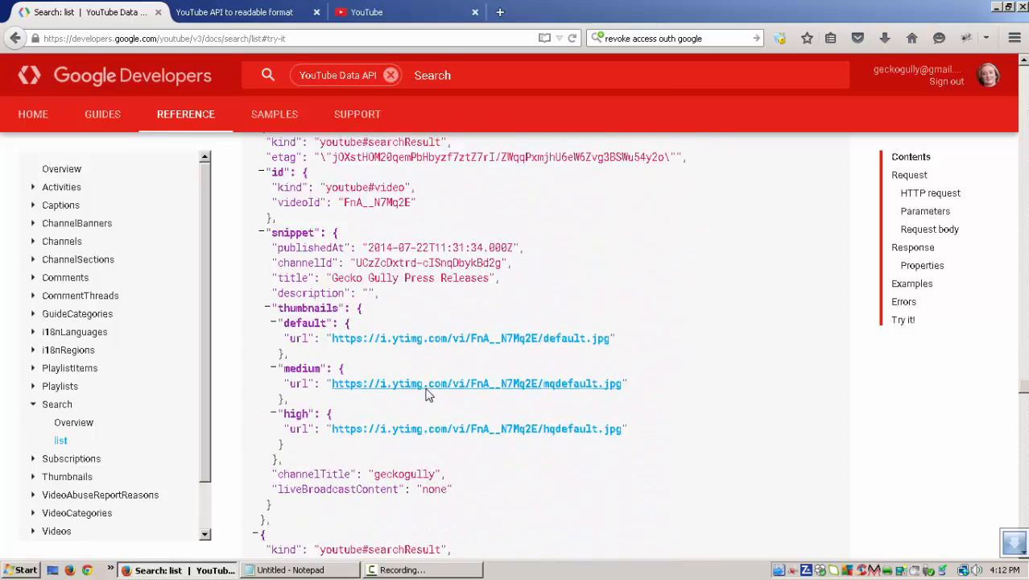
{"action": "scroll", "coordinate": [427, 393], "scroll_direction": "up", "scroll_amount": 16}
{"action": "scroll", "coordinate": [423, 396], "scroll_direction": "down", "scroll_amount": 9}
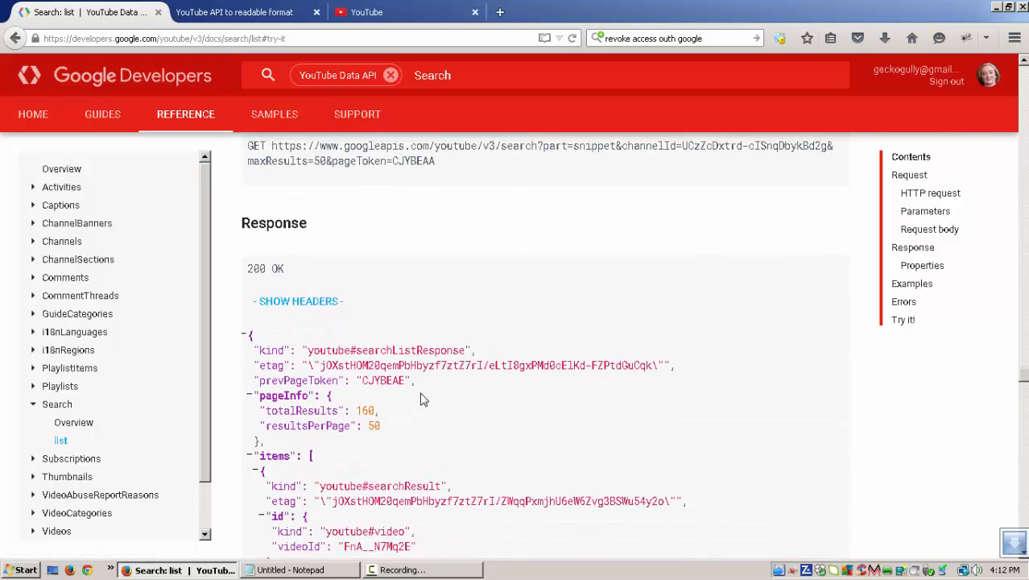
{"action": "scroll", "coordinate": [423, 399], "scroll_direction": "down", "scroll_amount": 2}
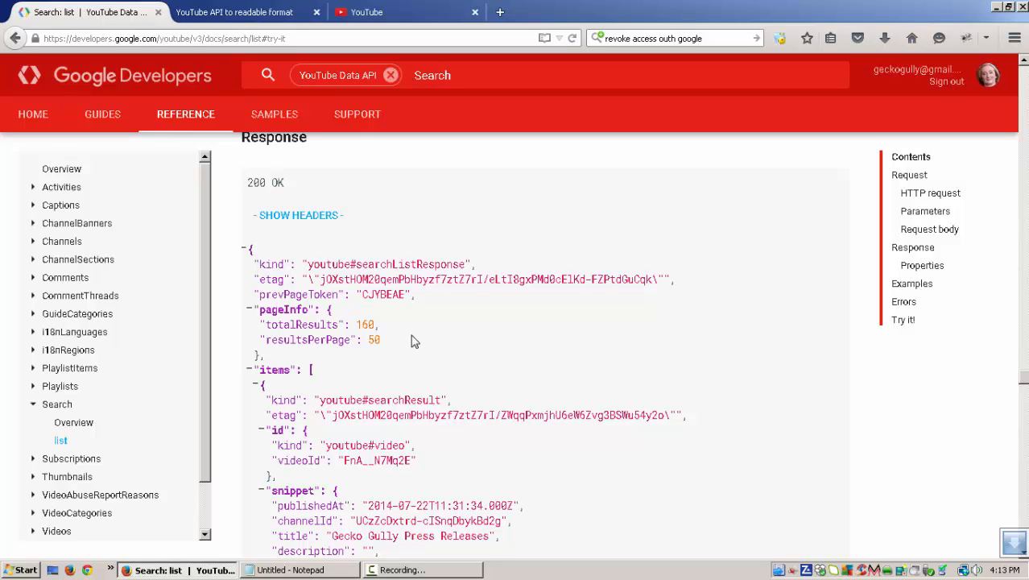
Step: Review the OAuth, part and channelId settings, and check the channelId's source on YouTube and in the Notepad channel URLs
{"action": "scroll", "coordinate": [409, 340], "scroll_direction": "up", "scroll_amount": 15}
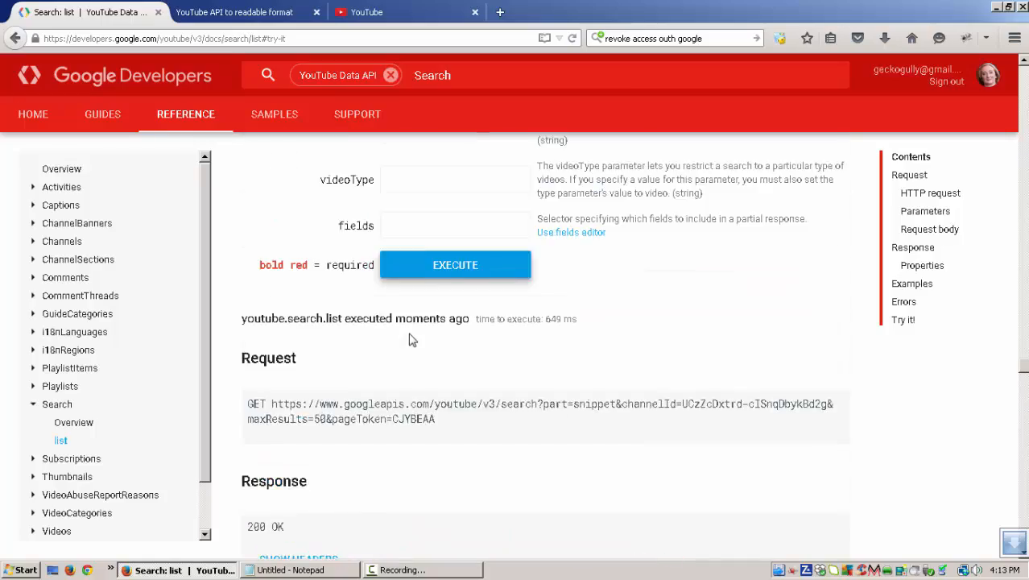
{"action": "scroll", "coordinate": [409, 340], "scroll_direction": "up", "scroll_amount": 4}
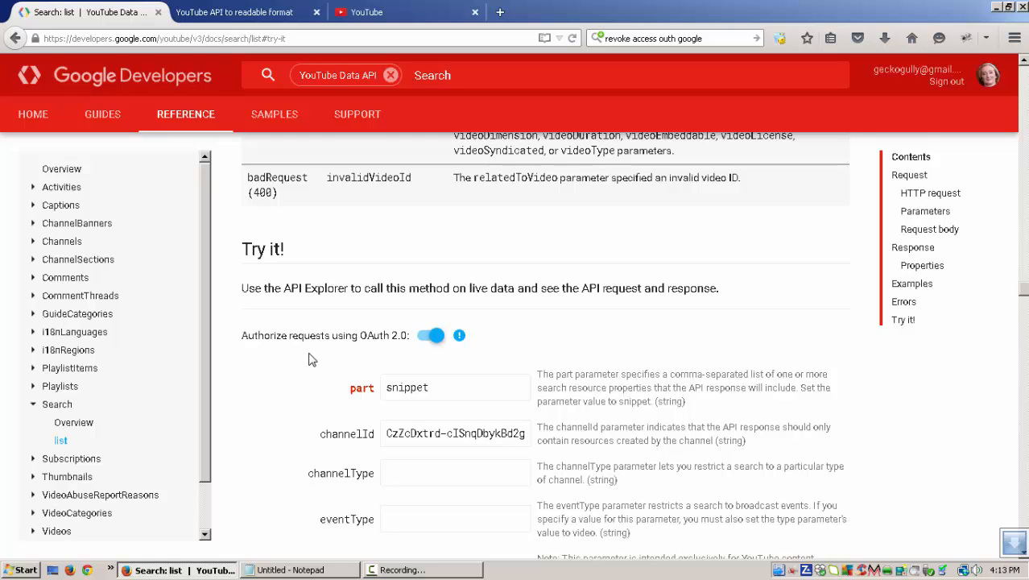
{"action": "scroll", "coordinate": [312, 360], "scroll_direction": "down", "scroll_amount": 2}
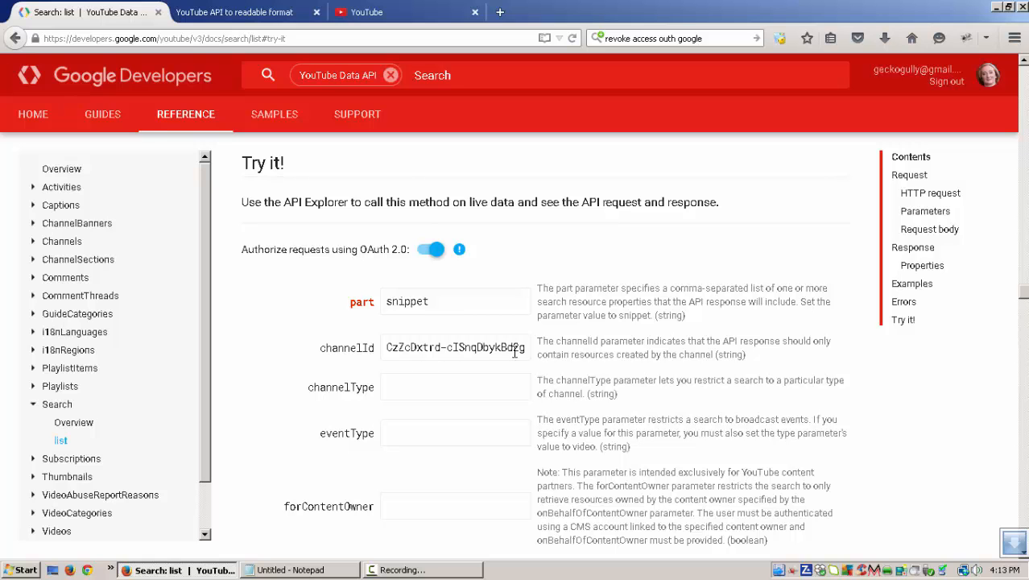
{"action": "left_click", "coordinate": [403, 16]}
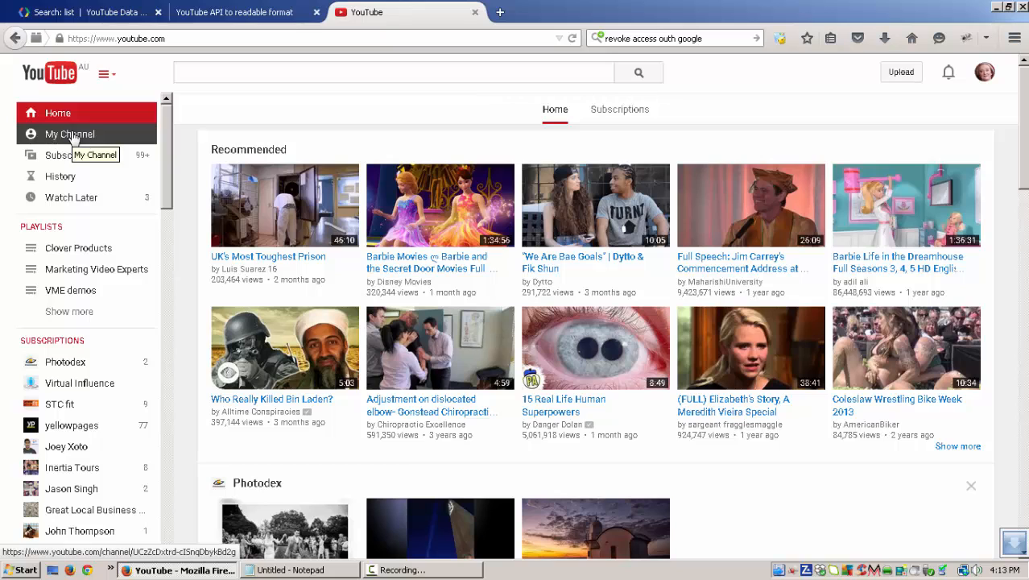
{"action": "left_click", "coordinate": [308, 571]}
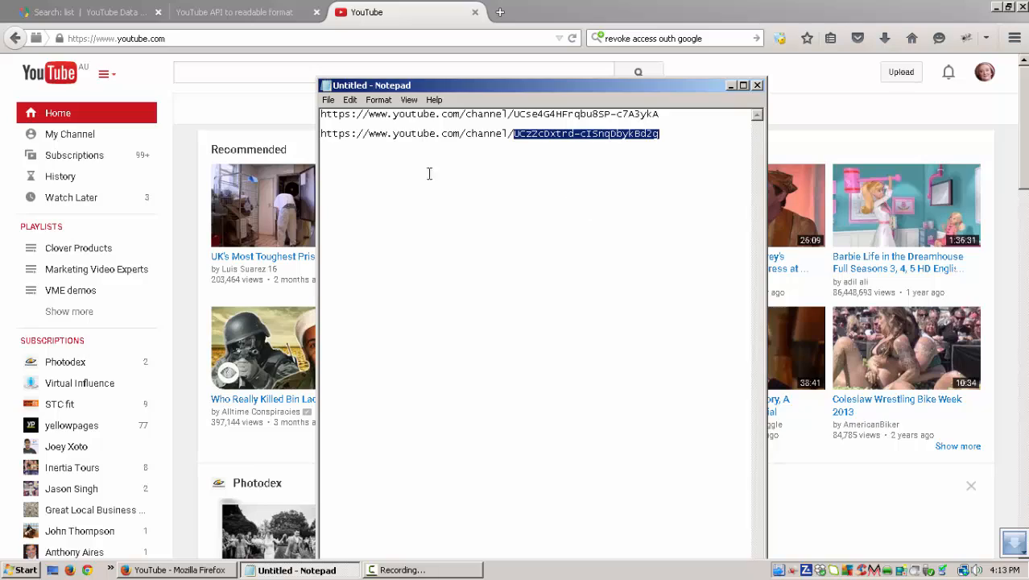
{"action": "left_click", "coordinate": [107, 18]}
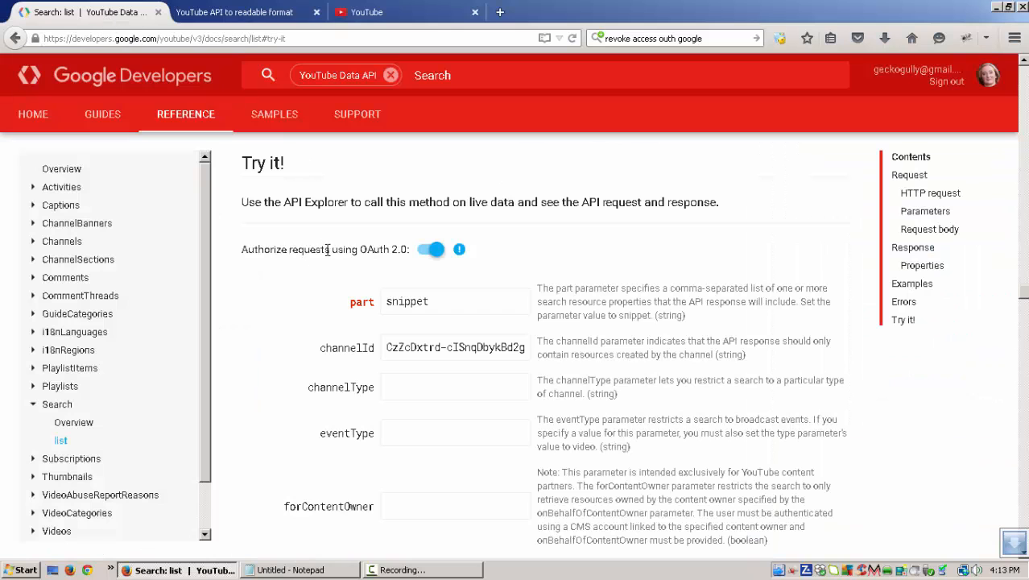
Step: Review the maxResults and pageToken parameters, then the executed request URL and the start of its JSON response
{"action": "scroll", "coordinate": [340, 329], "scroll_direction": "down", "scroll_amount": 5}
{"action": "scroll", "coordinate": [326, 306], "scroll_direction": "down", "scroll_amount": 5}
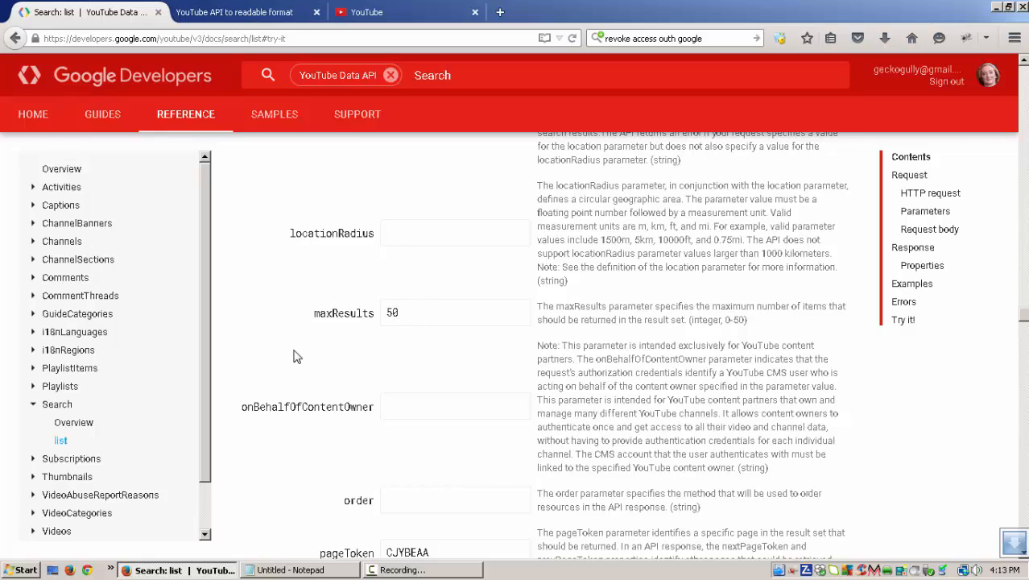
{"action": "scroll", "coordinate": [294, 356], "scroll_direction": "down", "scroll_amount": 10}
{"action": "scroll", "coordinate": [294, 356], "scroll_direction": "down", "scroll_amount": 10}
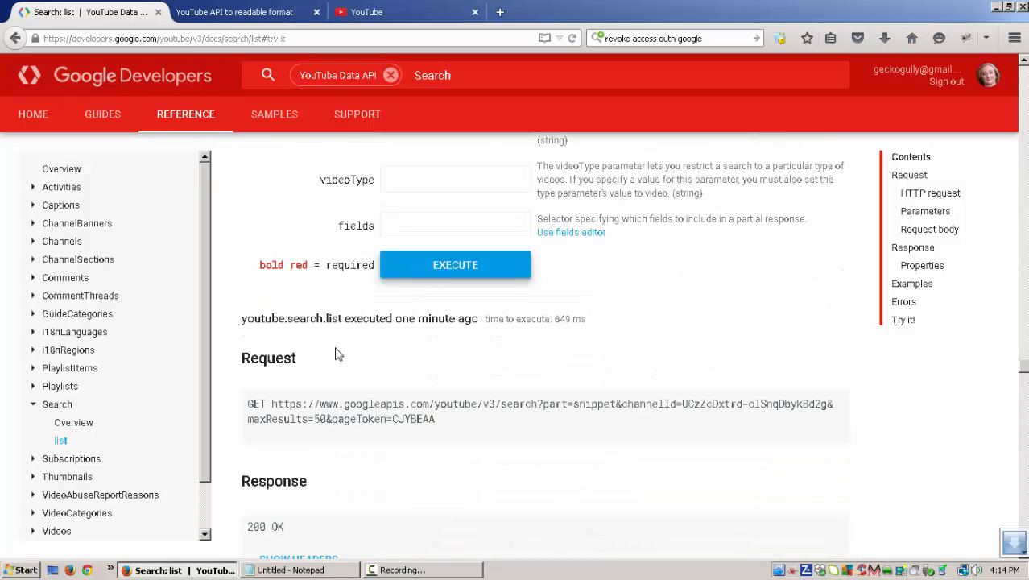
{"action": "scroll", "coordinate": [336, 355], "scroll_direction": "down", "scroll_amount": 5}
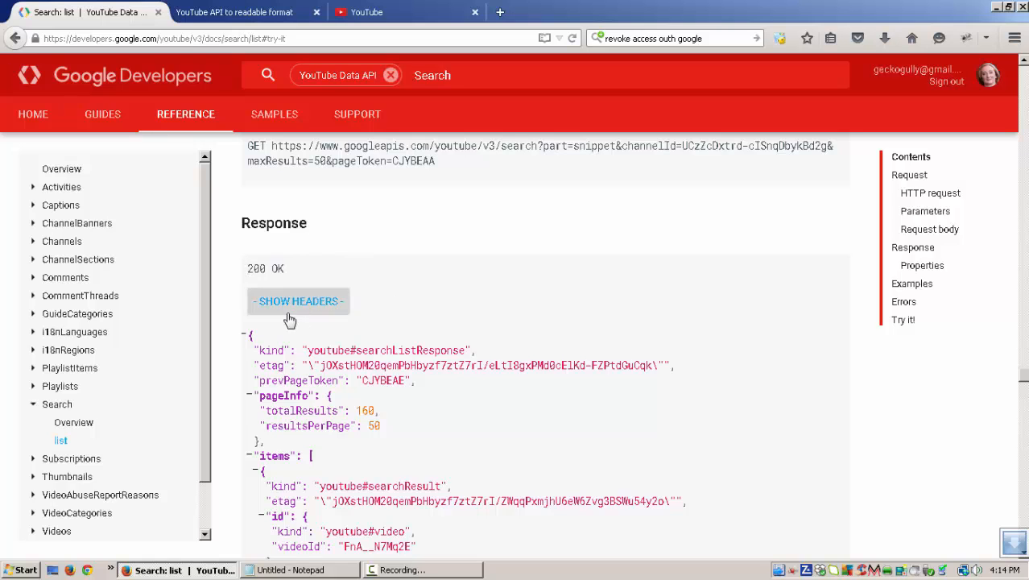
{"action": "scroll", "coordinate": [382, 338], "scroll_direction": "down", "scroll_amount": 2}
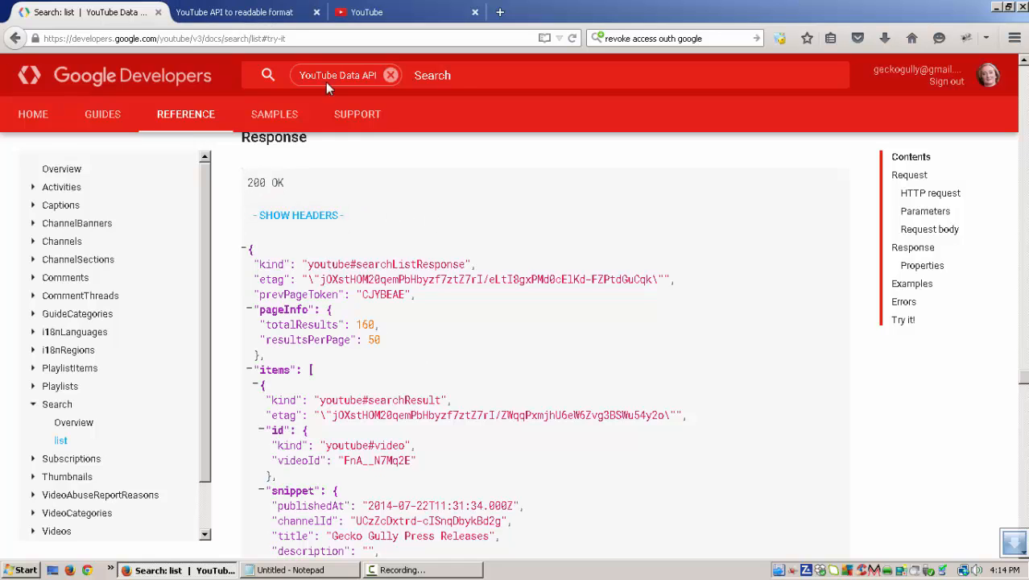
Step: Check the converted video list on the YouTube API to readable format page, then recheck the Search: list pageToken and request
{"action": "left_click", "coordinate": [263, 12]}
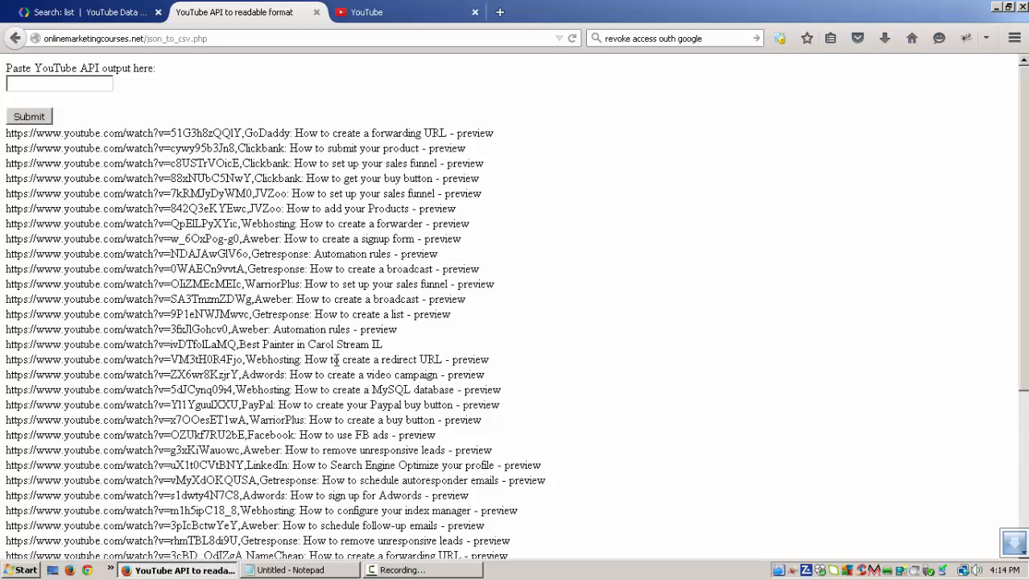
{"action": "left_click", "coordinate": [122, 18]}
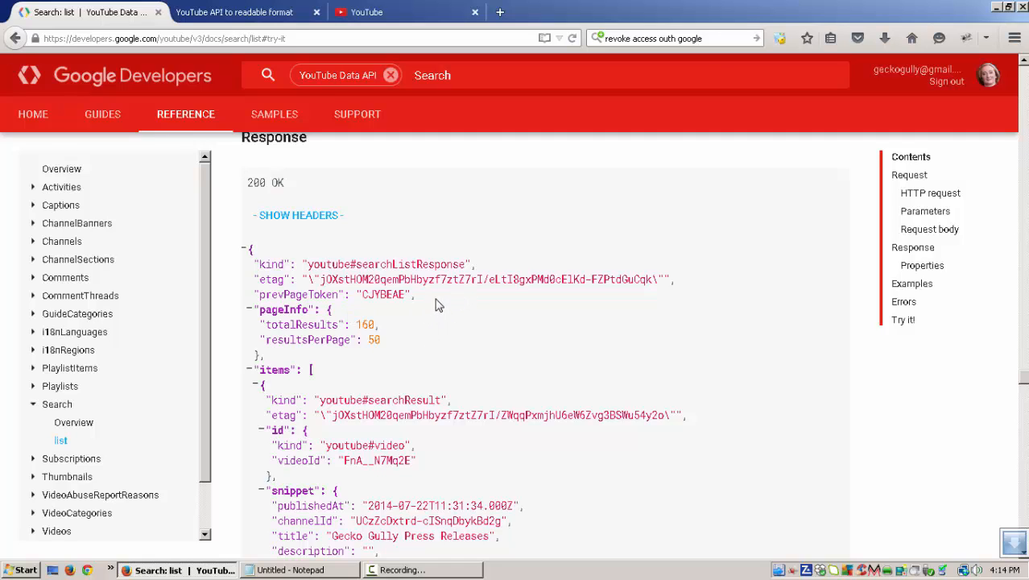
{"action": "scroll", "coordinate": [454, 302], "scroll_direction": "up", "scroll_amount": 5}
{"action": "scroll", "coordinate": [454, 302], "scroll_direction": "up", "scroll_amount": 10}
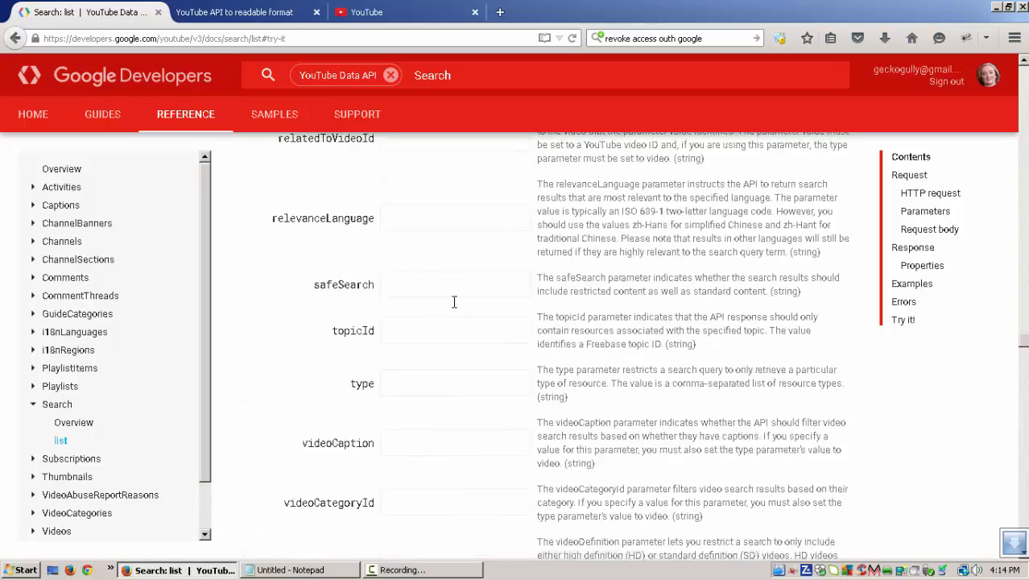
{"action": "scroll", "coordinate": [455, 302], "scroll_direction": "up", "scroll_amount": 5}
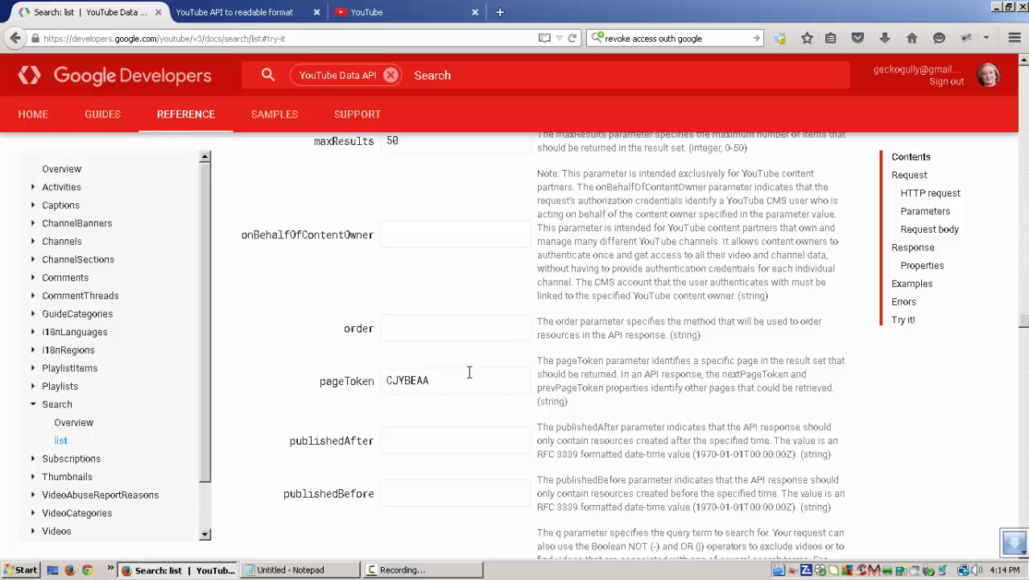
{"action": "scroll", "coordinate": [469, 370], "scroll_direction": "down", "scroll_amount": 15}
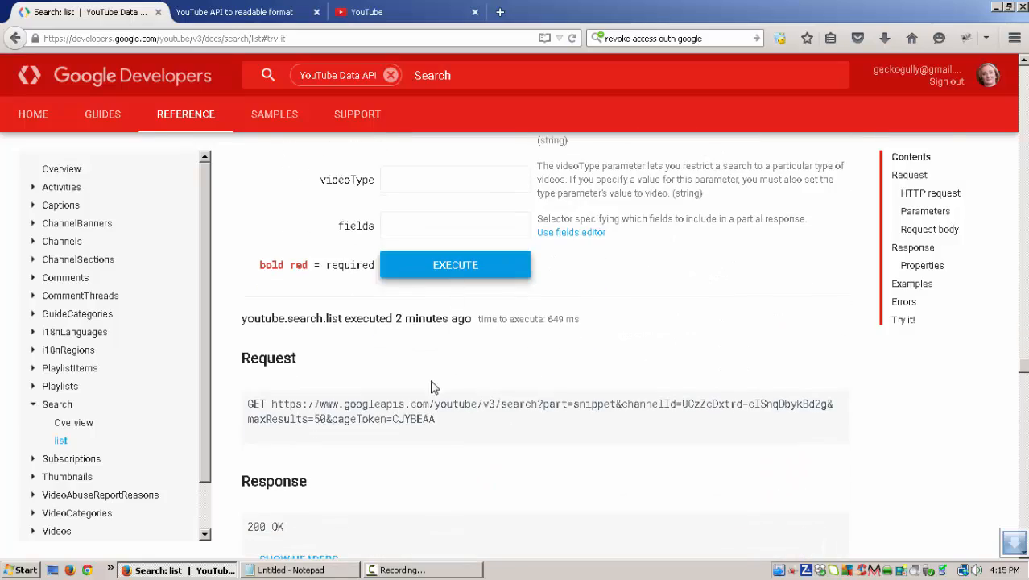